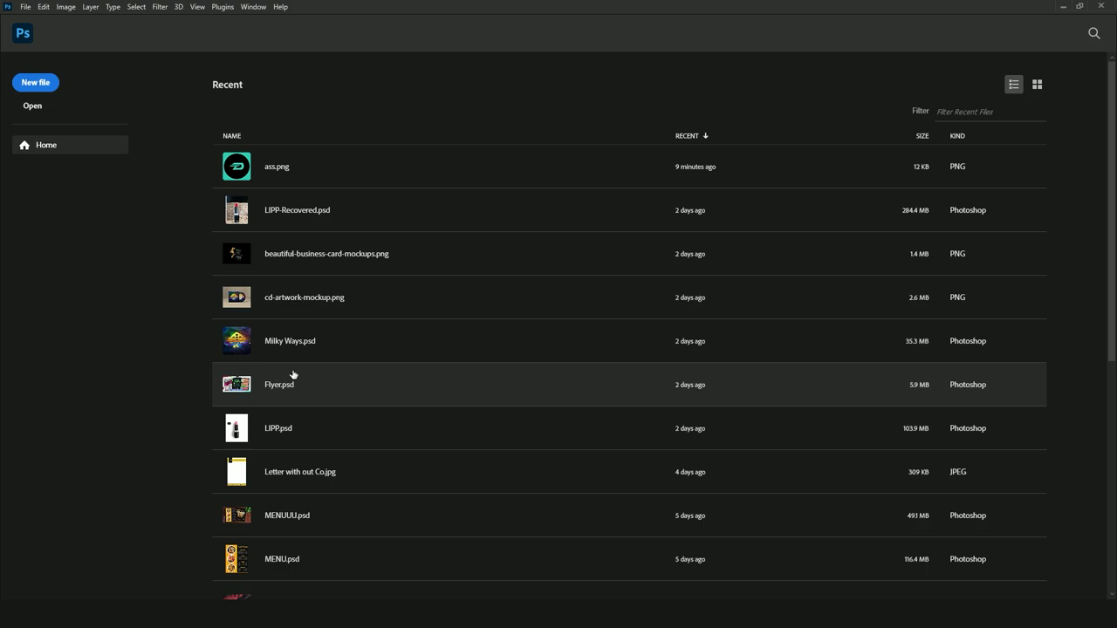
# Create a new document from the recent 1920 x 1080 px preset at 300 ppi.
pyautogui.click(26, 7)
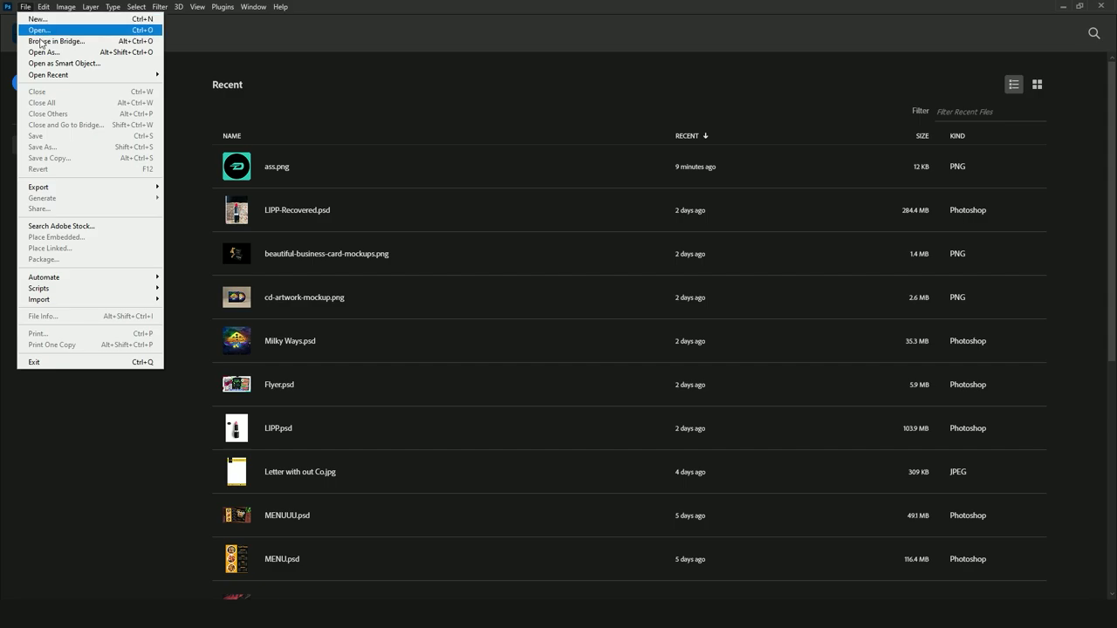
pyautogui.click(35, 18)
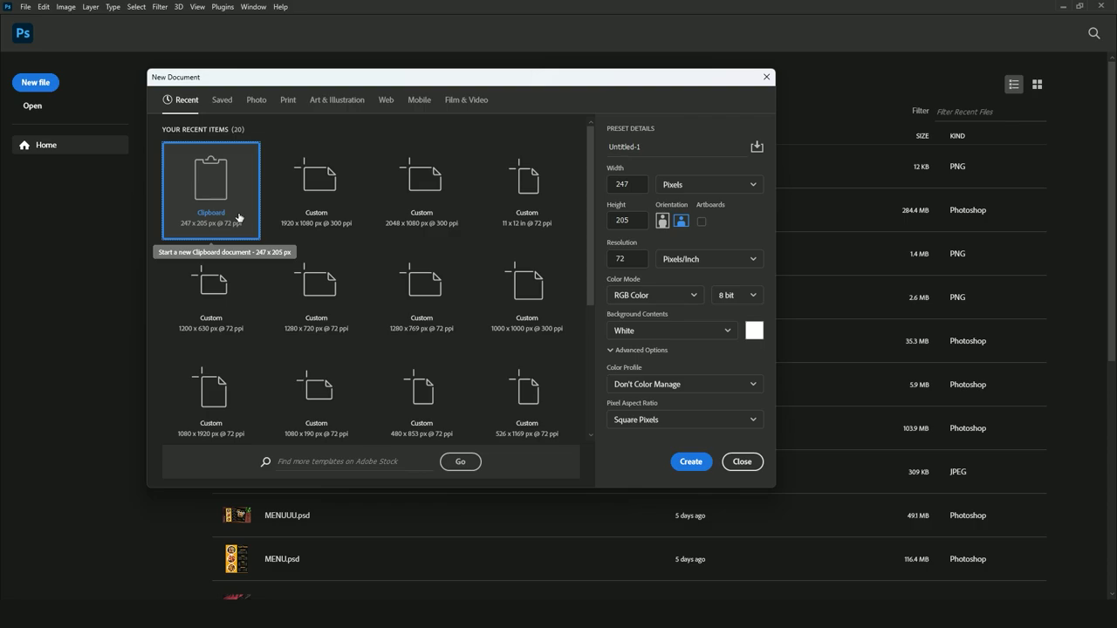
pyautogui.click(408, 183)
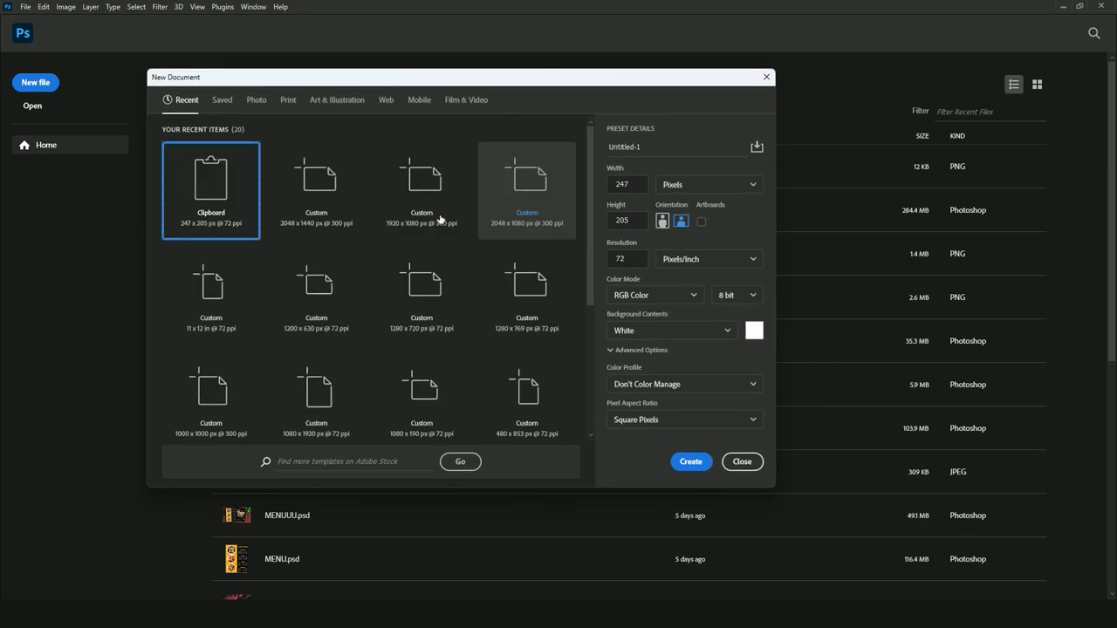
pyautogui.doubleClick(382, 202)
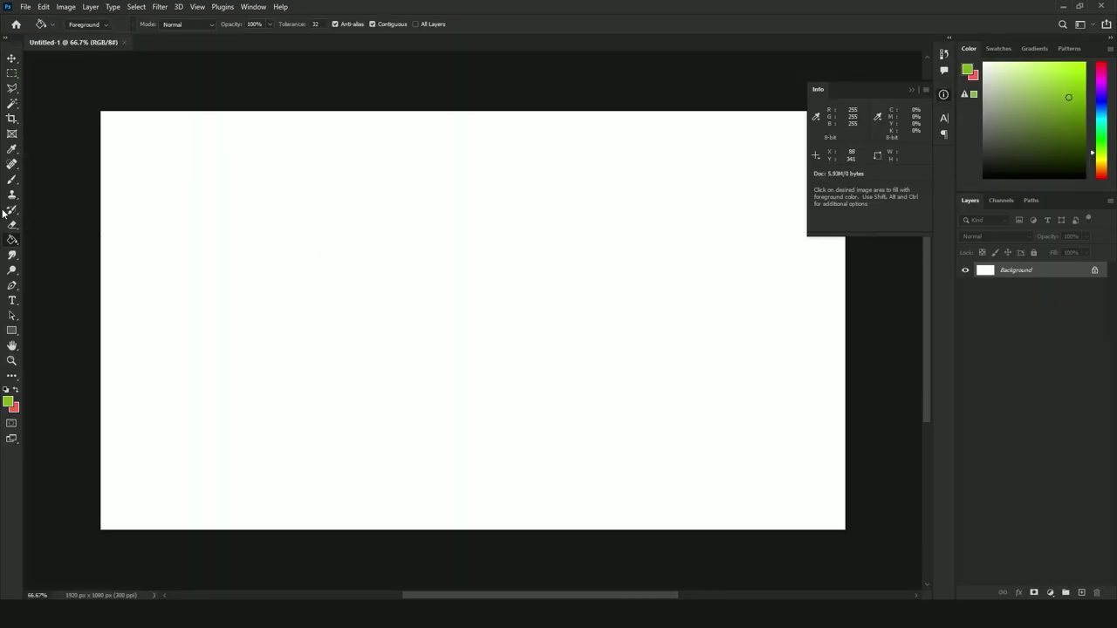
# Crop the blank canvas to the centred portrait frame with the 4:5 ratio, 864 x 1080 px.
pyautogui.click(9, 120)
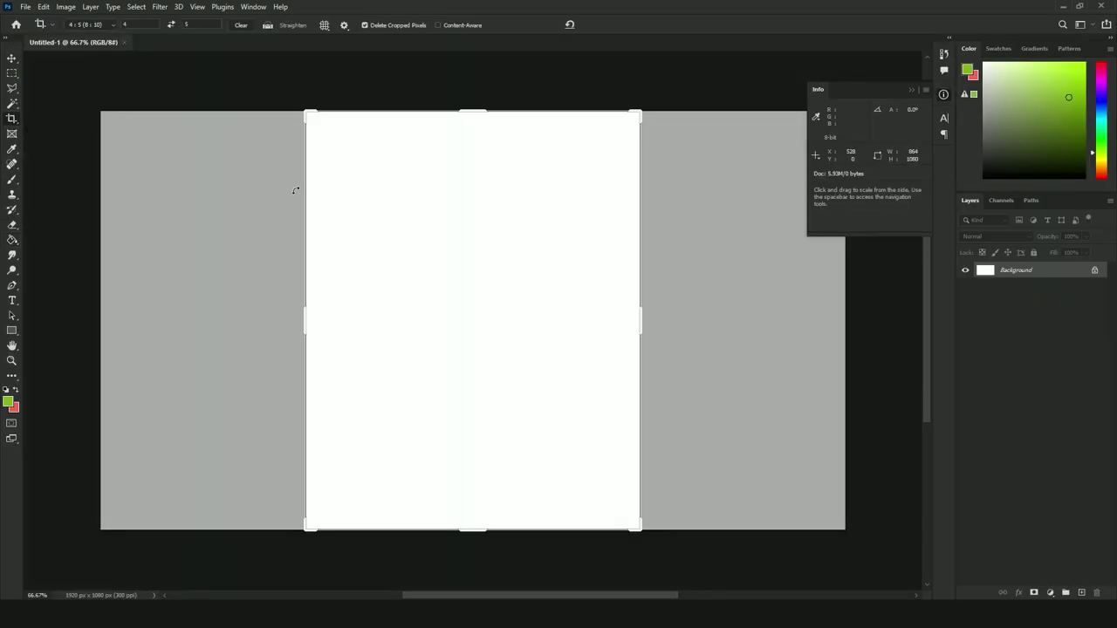
pyautogui.press('Return')
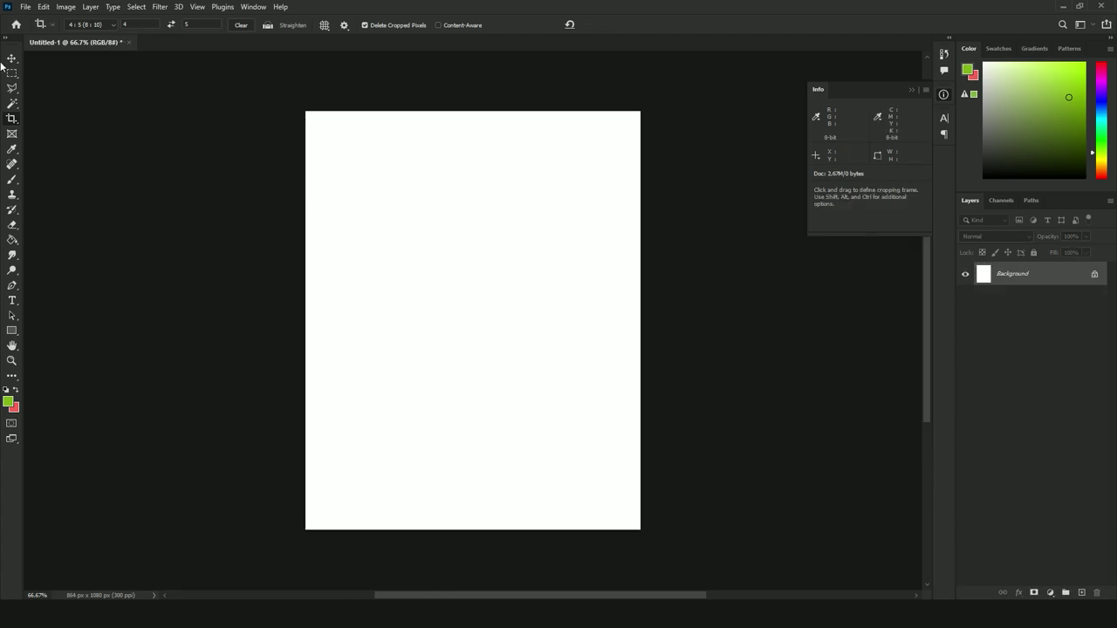
pyautogui.click(12, 58)
# Place the lipstick photo IMG_5073 from New folder (6) in Downloads as an embedded image at its default size.
pyautogui.click(12, 360)
pyautogui.rightClick(557, 264)
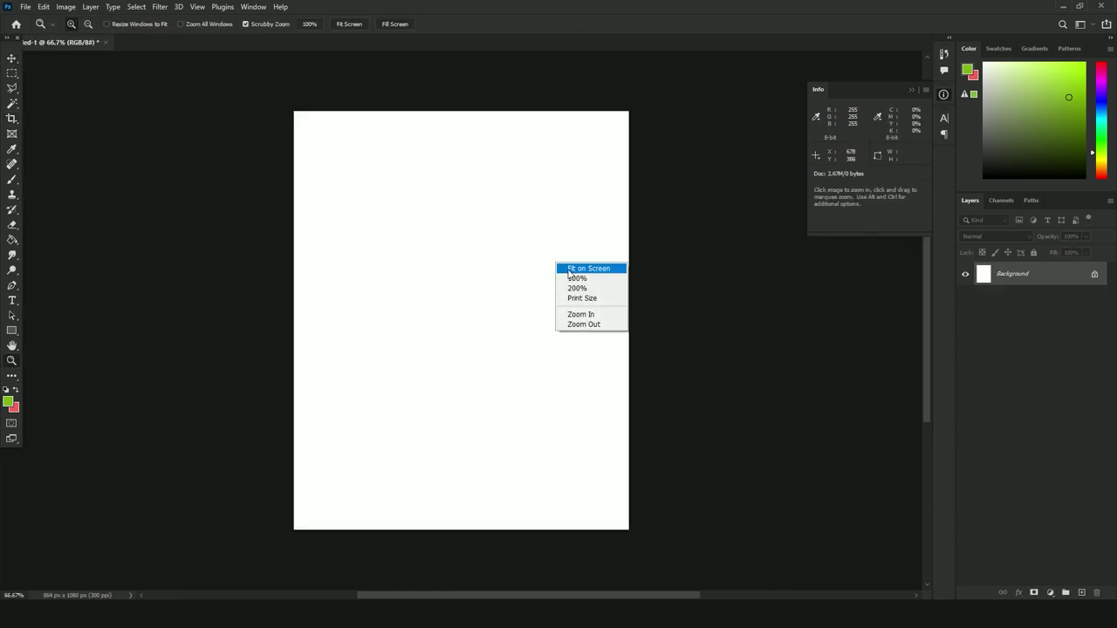
pyautogui.click(568, 270)
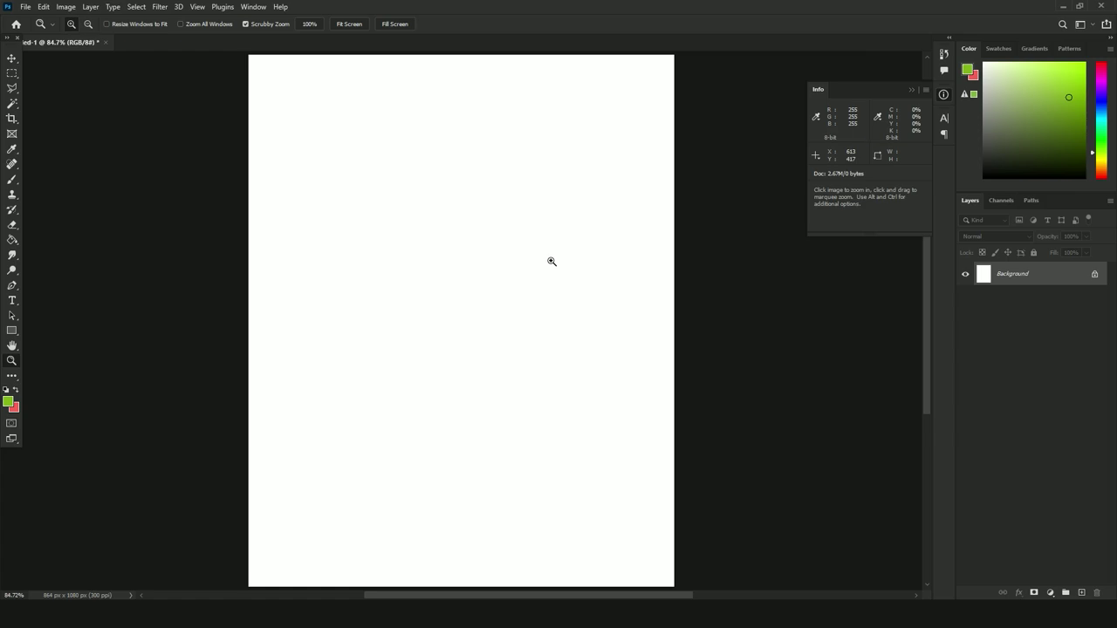
pyautogui.moveTo(520, 262); pyautogui.dragTo(503, 273)
pyautogui.rightClick(497, 265)
pyautogui.click(515, 273)
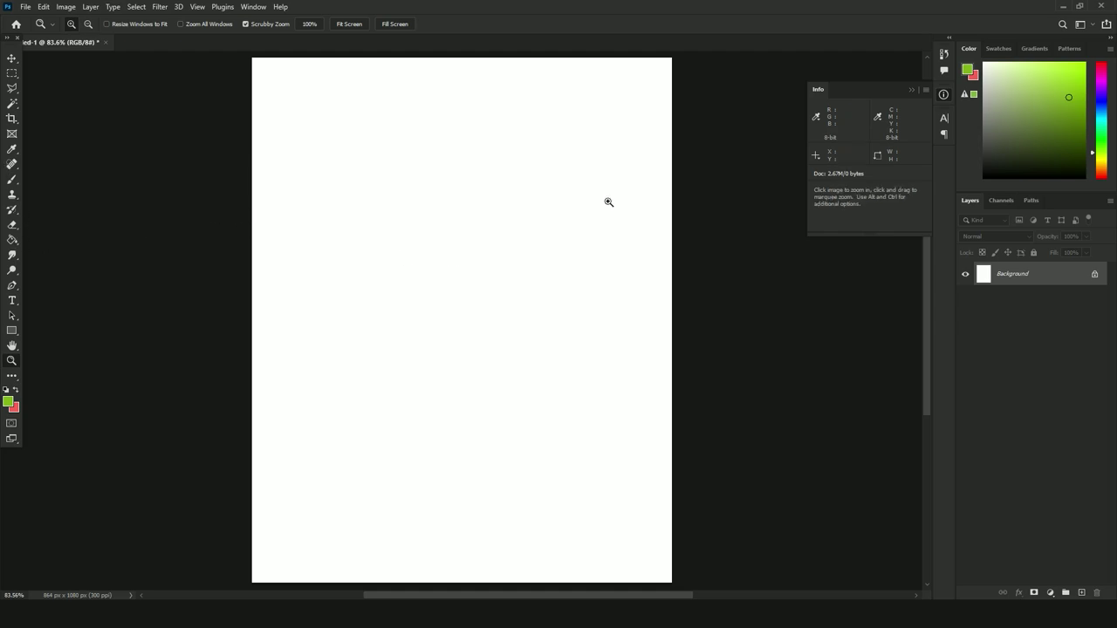
pyautogui.click(23, 7)
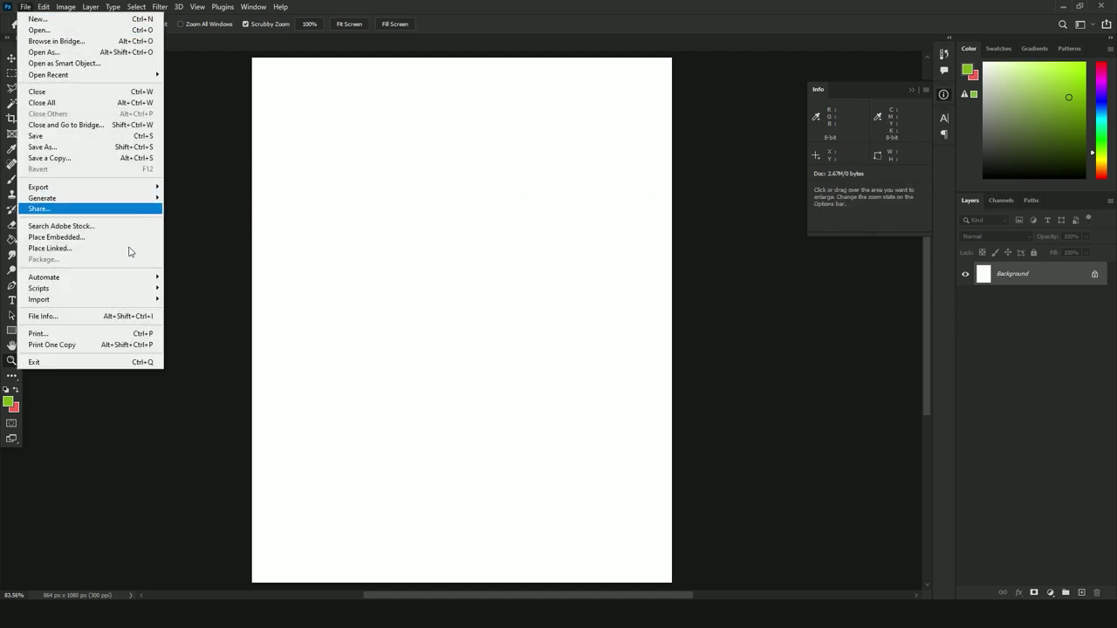
pyautogui.click(130, 248)
pyautogui.click(54, 151)
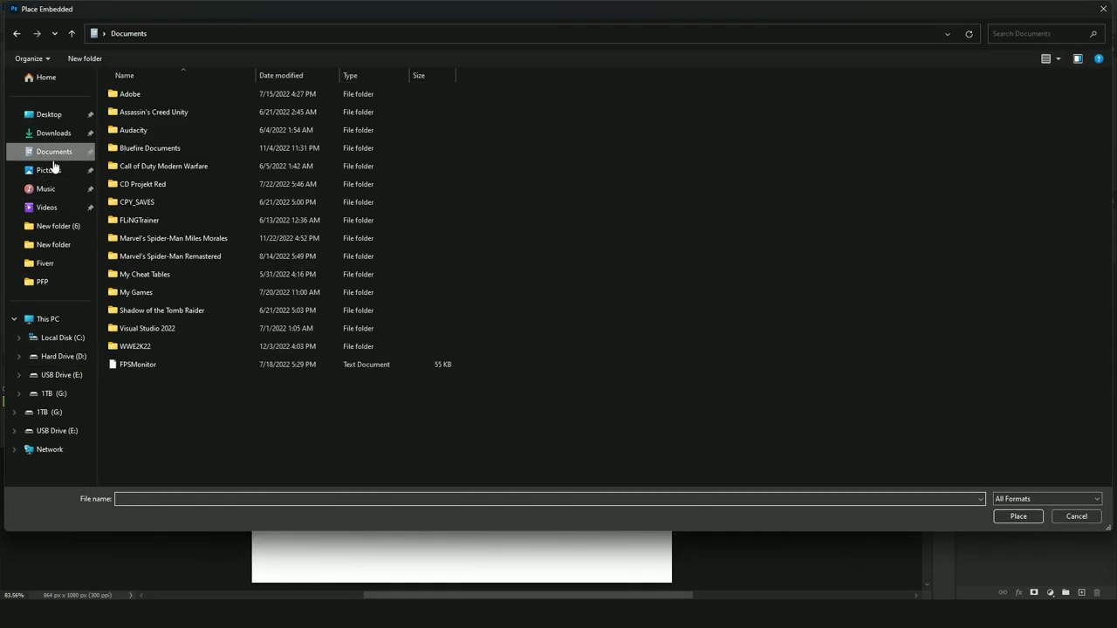
pyautogui.click(54, 133)
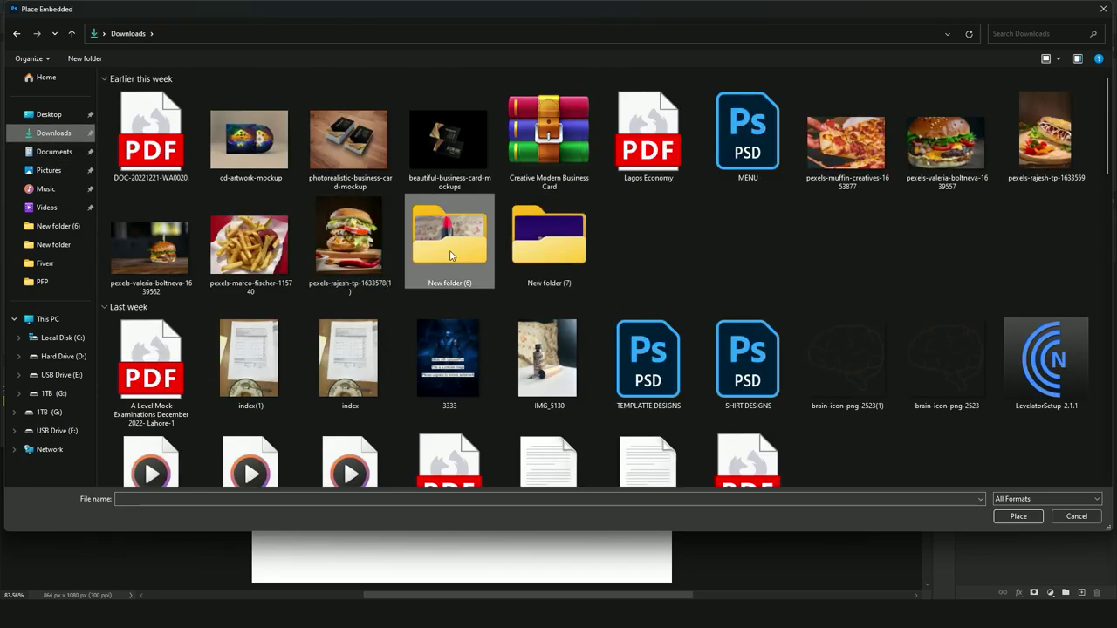
pyautogui.doubleClick(450, 253)
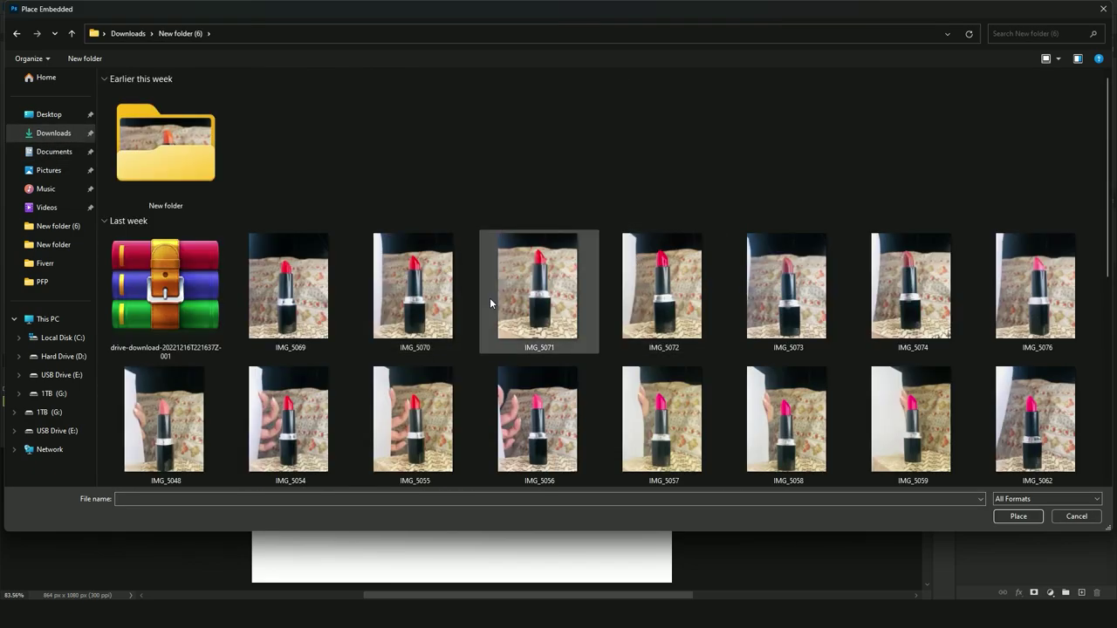
pyautogui.doubleClick(781, 298)
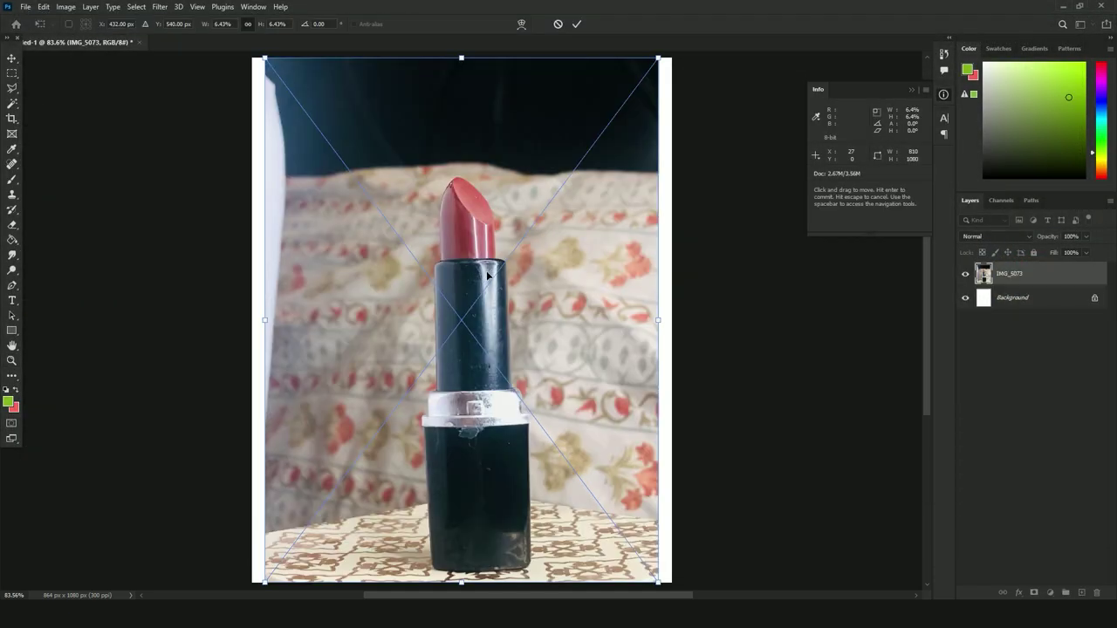
pyautogui.press('Return')
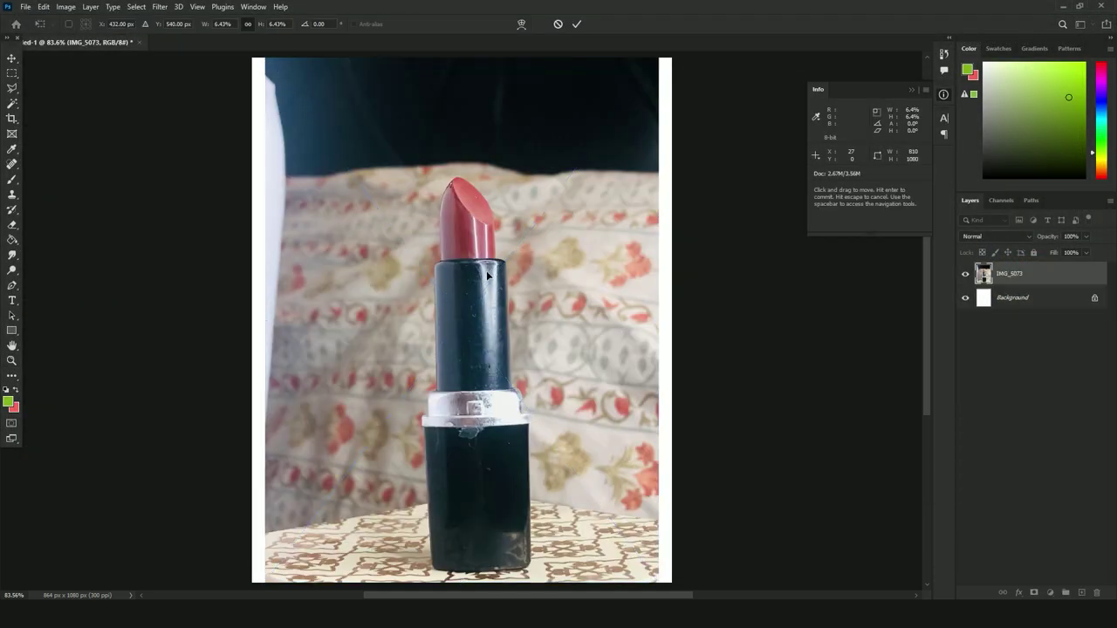
# Trace the lipstick's outline with the Pen tool and create a vector mask from the path to remove the photo background.
pyautogui.press('z')
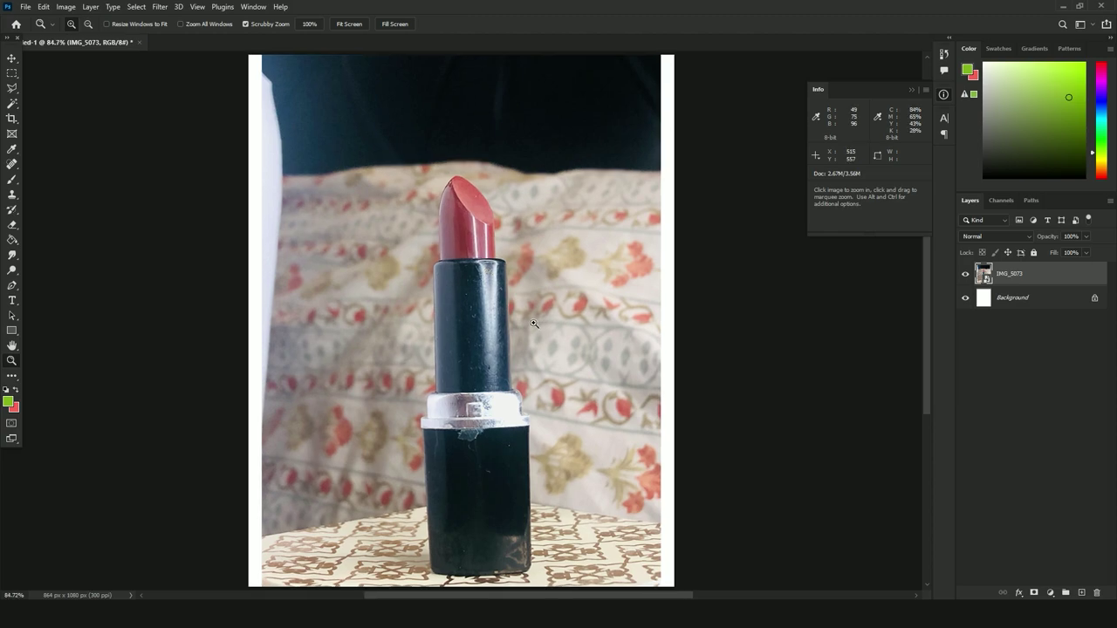
pyautogui.click(12, 285)
pyautogui.scroll(-3, 486, 387)
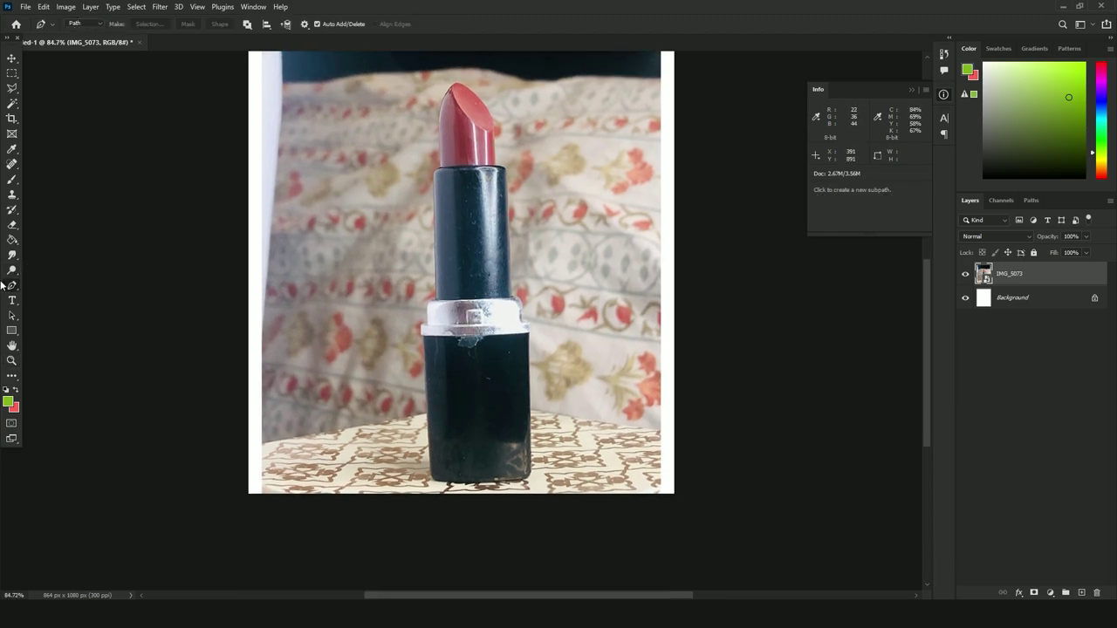
pyautogui.hotkey('ctrl', '+')
pyautogui.hotkey('ctrl', '+')
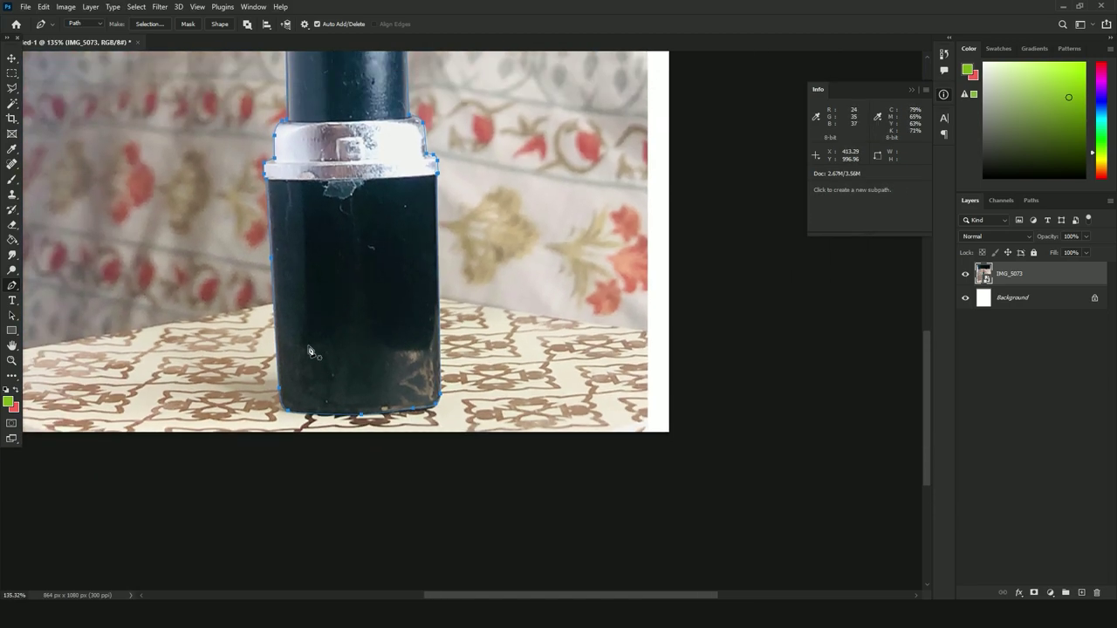
pyautogui.scroll(-3, 310, 351)
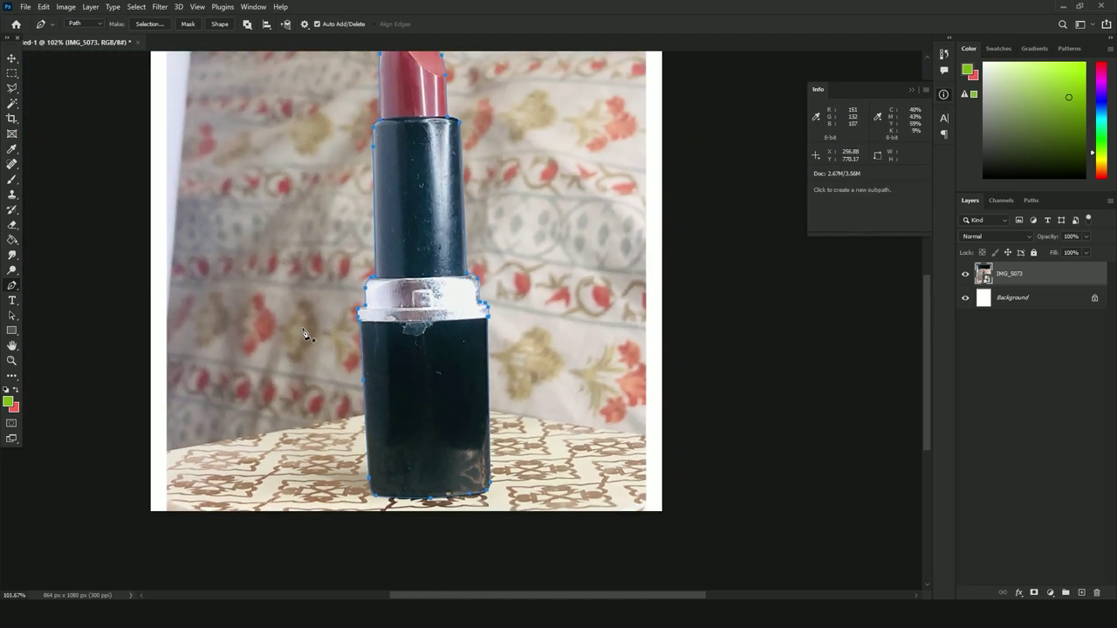
pyautogui.rightClick(378, 302)
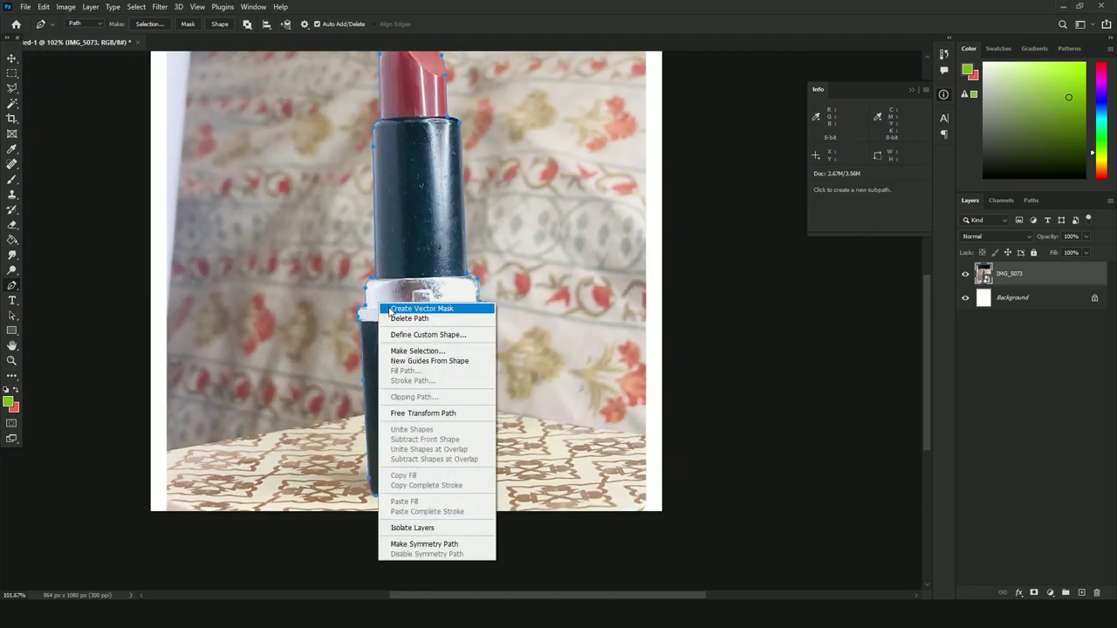
pyautogui.click(389, 308)
pyautogui.press('v')
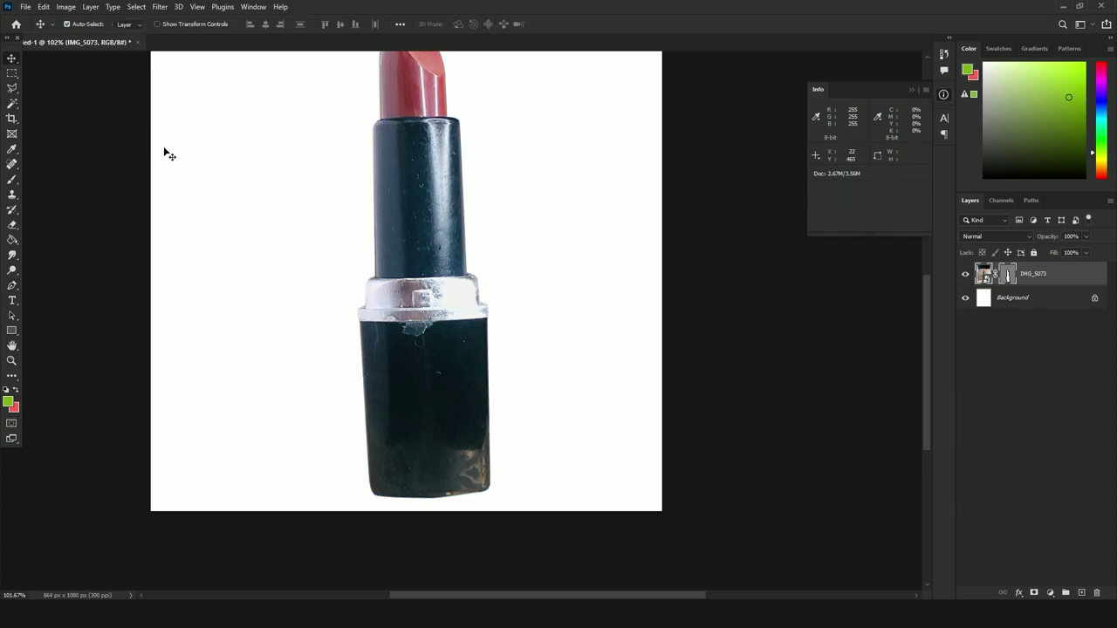
# Scale the masked lipstick to about 82%, rotate it about 1.4° clockwise and keep it centred horizontally on the canvas.
pyautogui.scroll(-2, 165, 154)
pyautogui.press('ctrl')
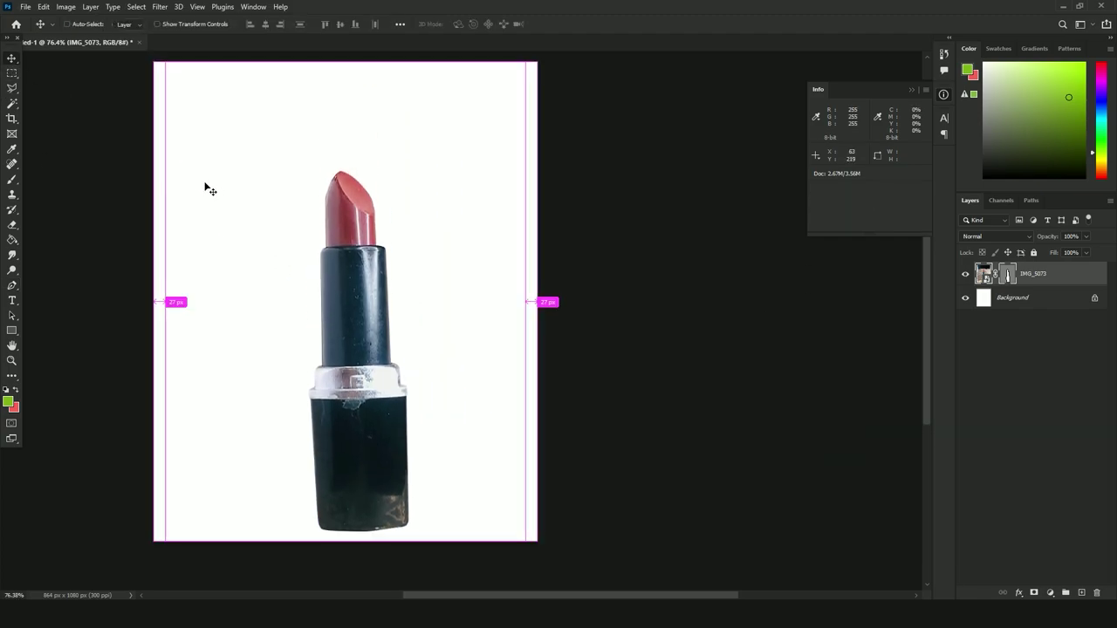
pyautogui.hscroll(-2, 210, 189)
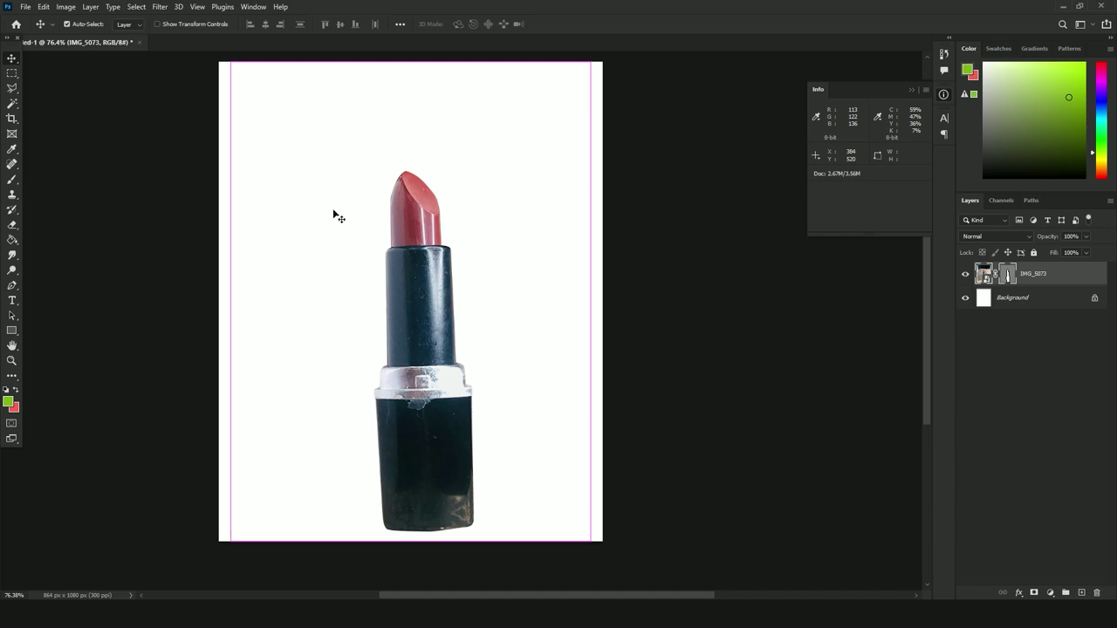
pyautogui.hotkey('ctrl', 't')
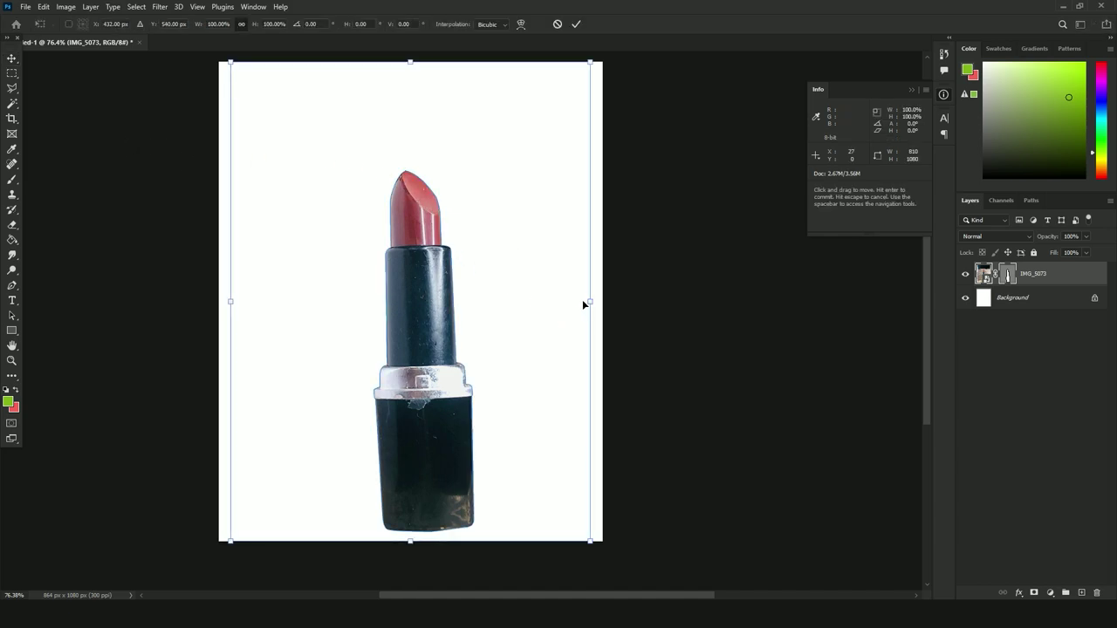
pyautogui.moveTo(583, 305); pyautogui.dragTo(557, 297)
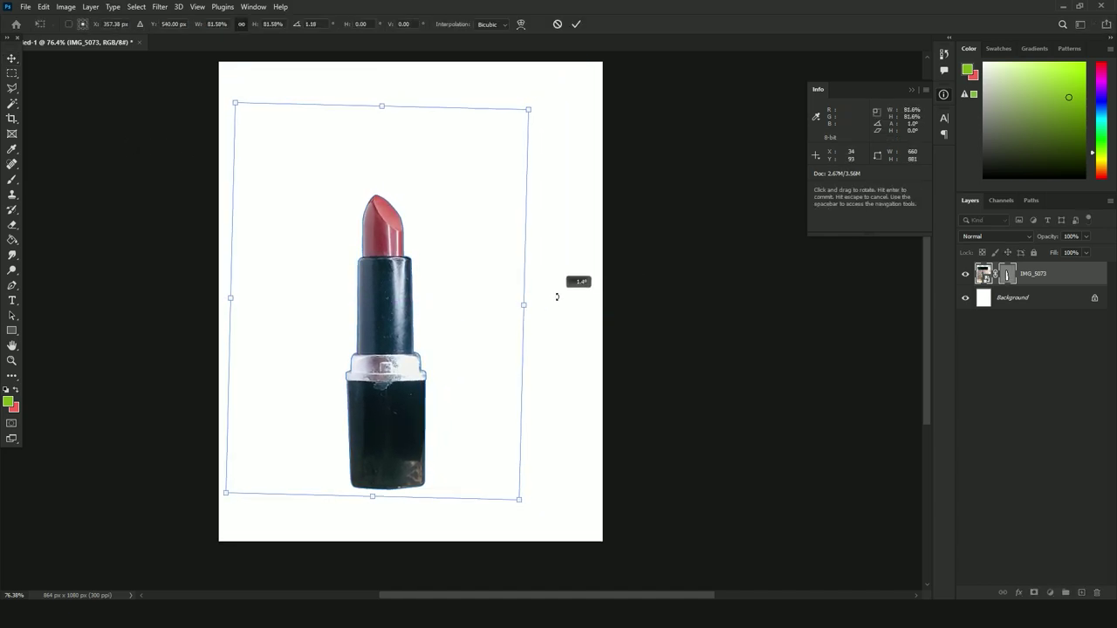
pyautogui.moveTo(439, 302); pyautogui.dragTo(469, 299)
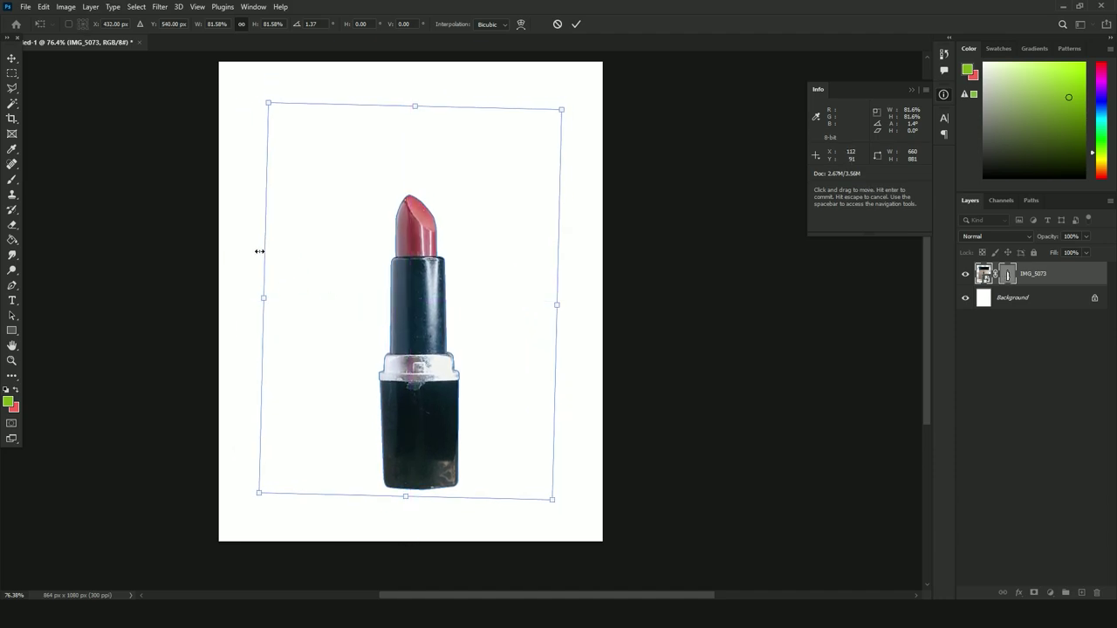
pyautogui.press('Return')
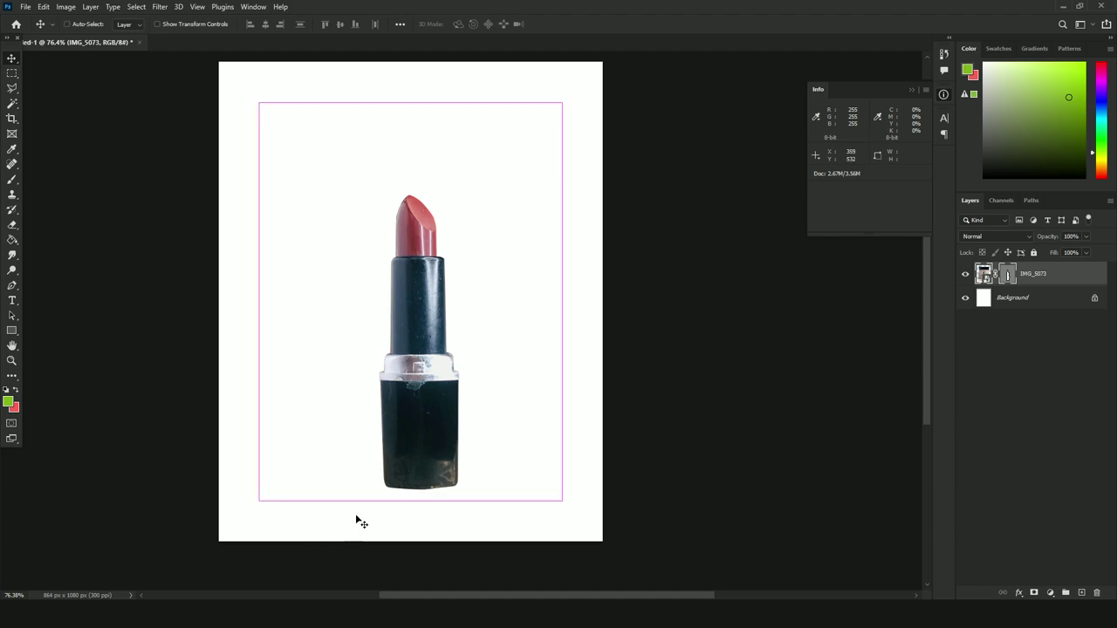
# Reduce the lipstick layer's height slightly from its lower edge, to about 865 px.
pyautogui.hotkey('ctrl', 't')
pyautogui.moveTo(399, 501); pyautogui.dragTo(397, 493)
pyautogui.press('Return')
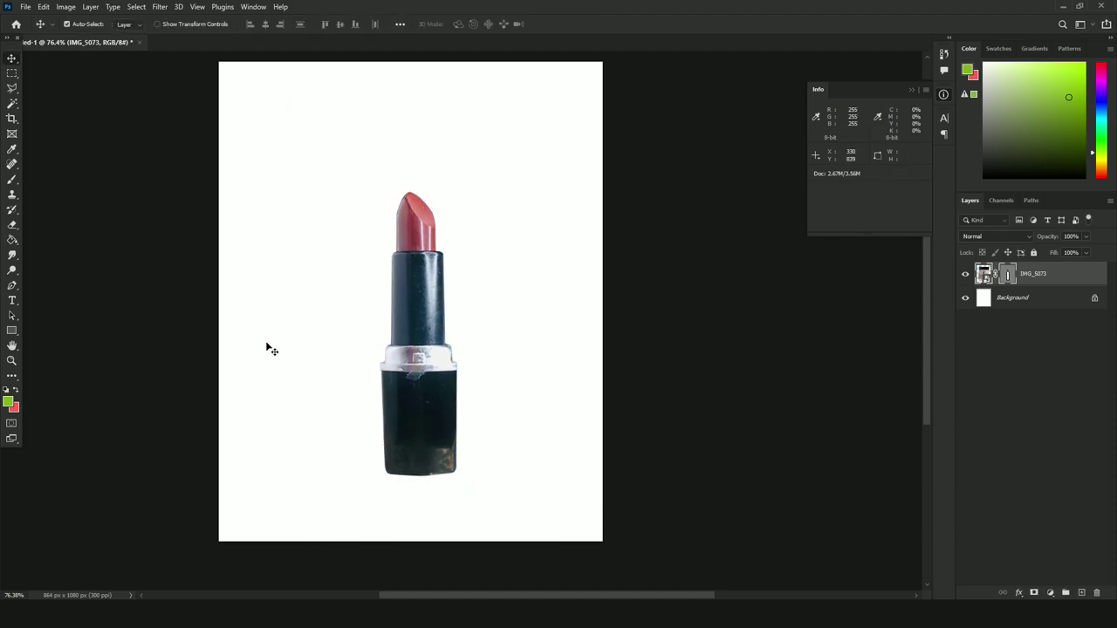
# Duplicate the lipstick layer IMG_5073 together with its vector mask.
pyautogui.scroll(2, 280, 341)
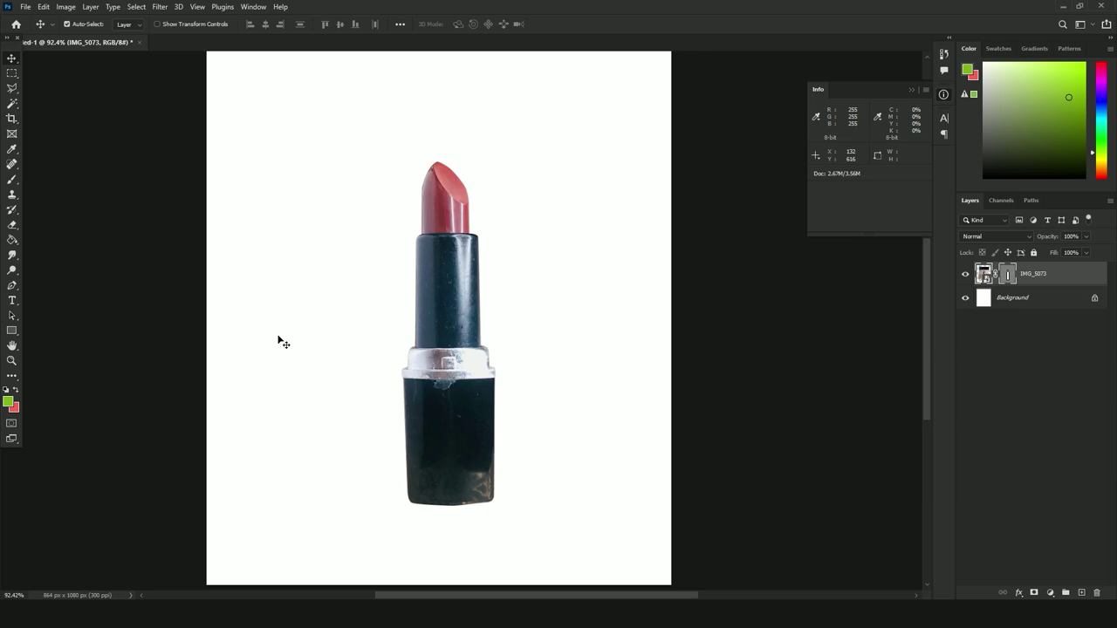
pyautogui.press('j')
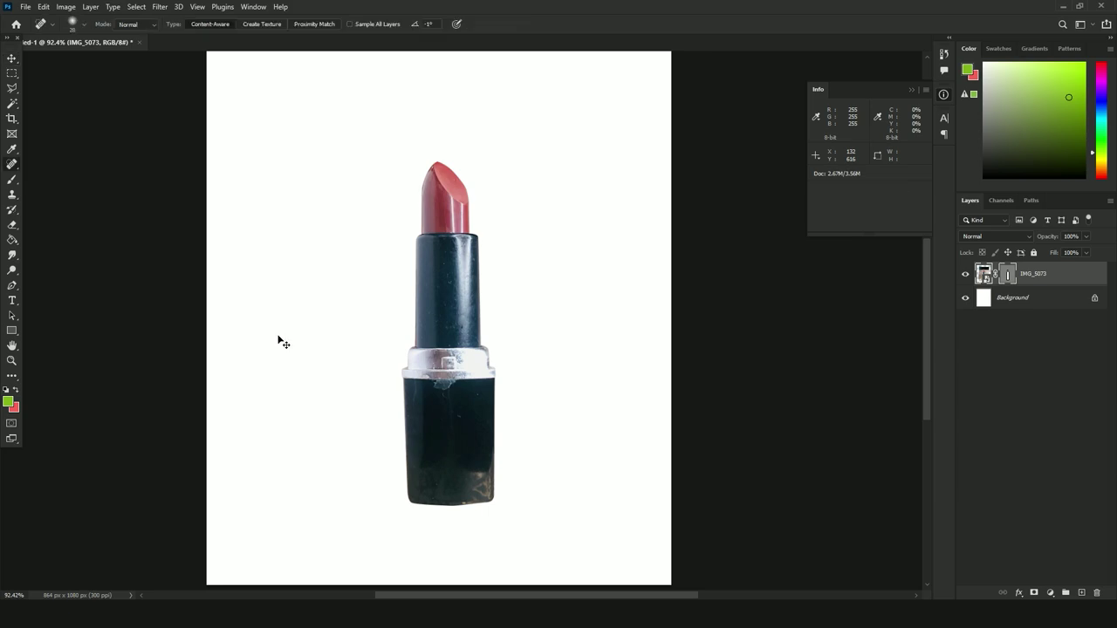
pyautogui.hotkey('ctrl', 'j')
# Add a dark red Color Overlay at 100% opacity in Normal mode to the original lipstick layer beneath the copy.
pyautogui.rightClick(1060, 307)
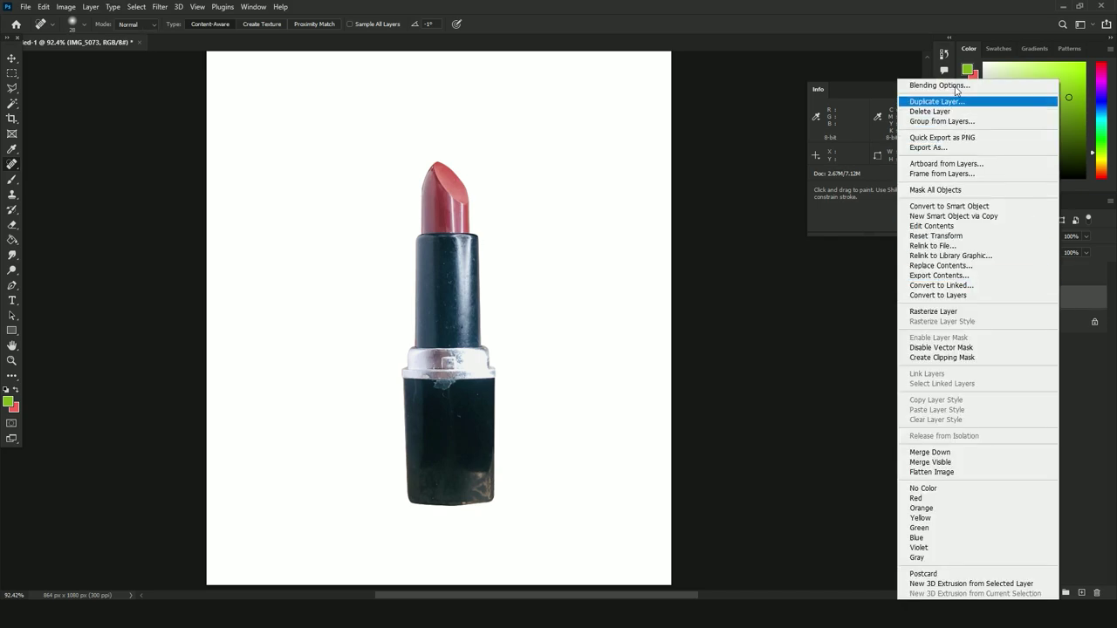
pyautogui.click(952, 85)
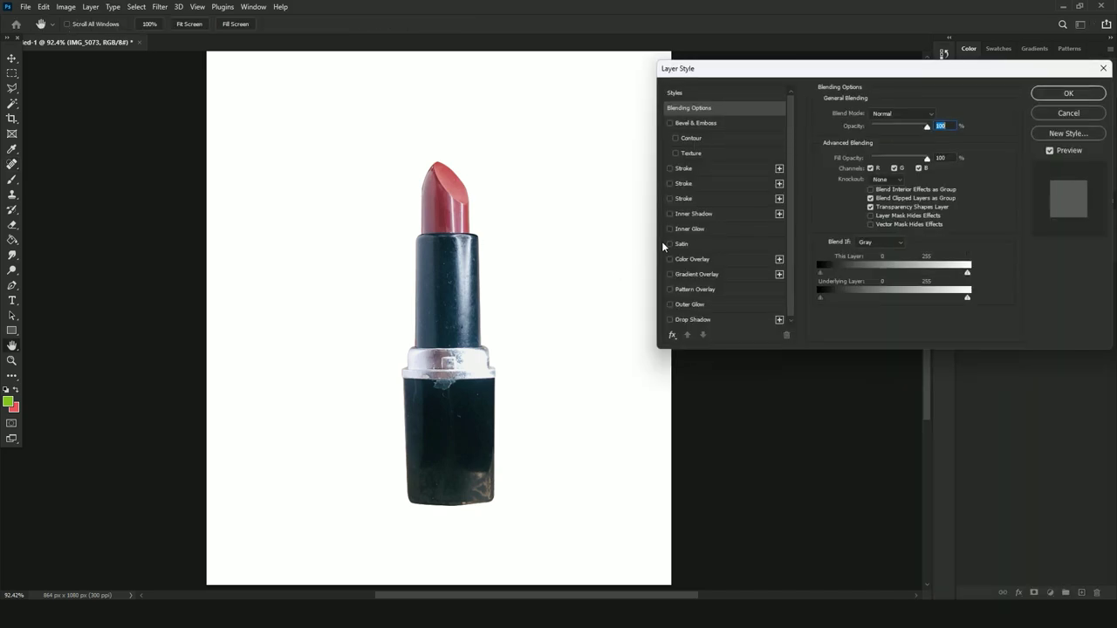
pyautogui.click(688, 258)
pyautogui.click(940, 114)
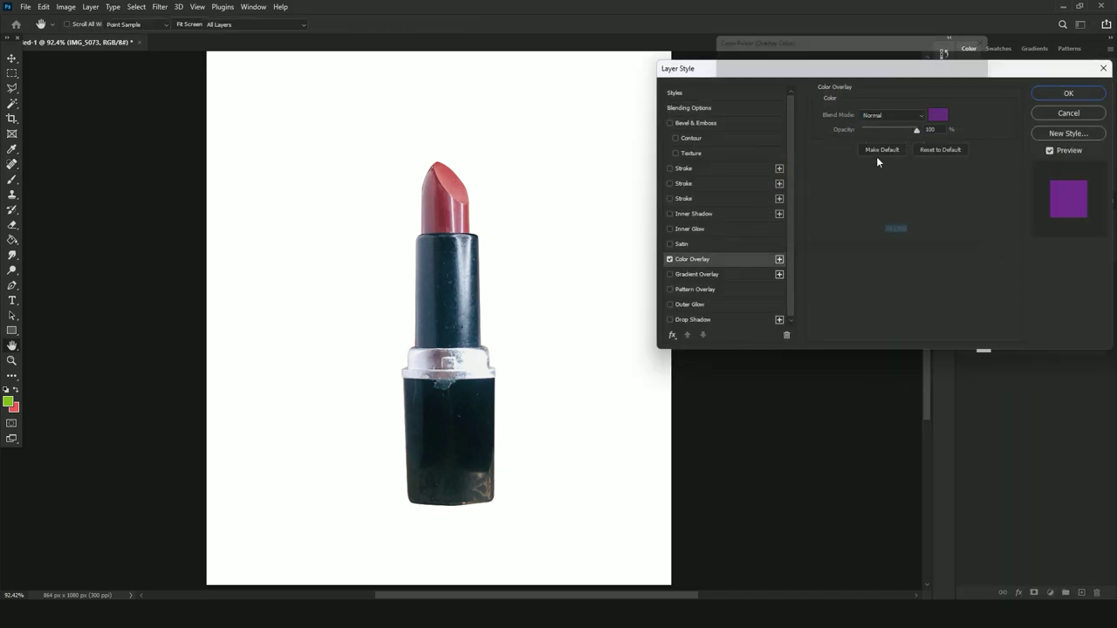
pyautogui.click(959, 54)
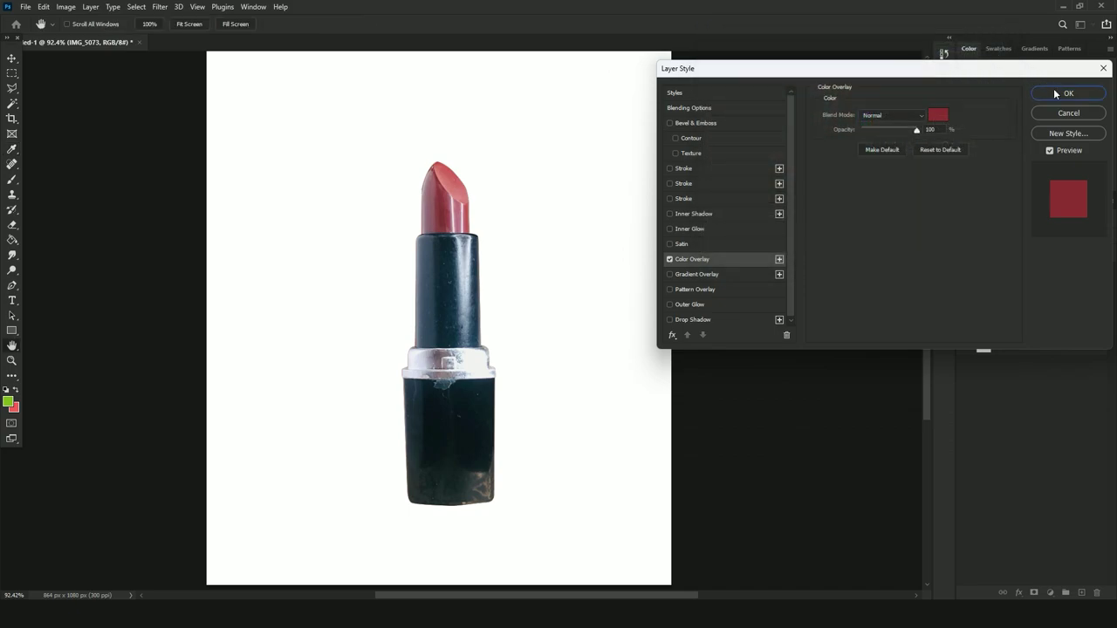
pyautogui.click(1054, 88)
# Widen the red-overlaid IMG_5073 layer horizontally at unchanged height so its silhouette extends past the left side of the lipstick.
pyautogui.hotkey('ctrl', 't')
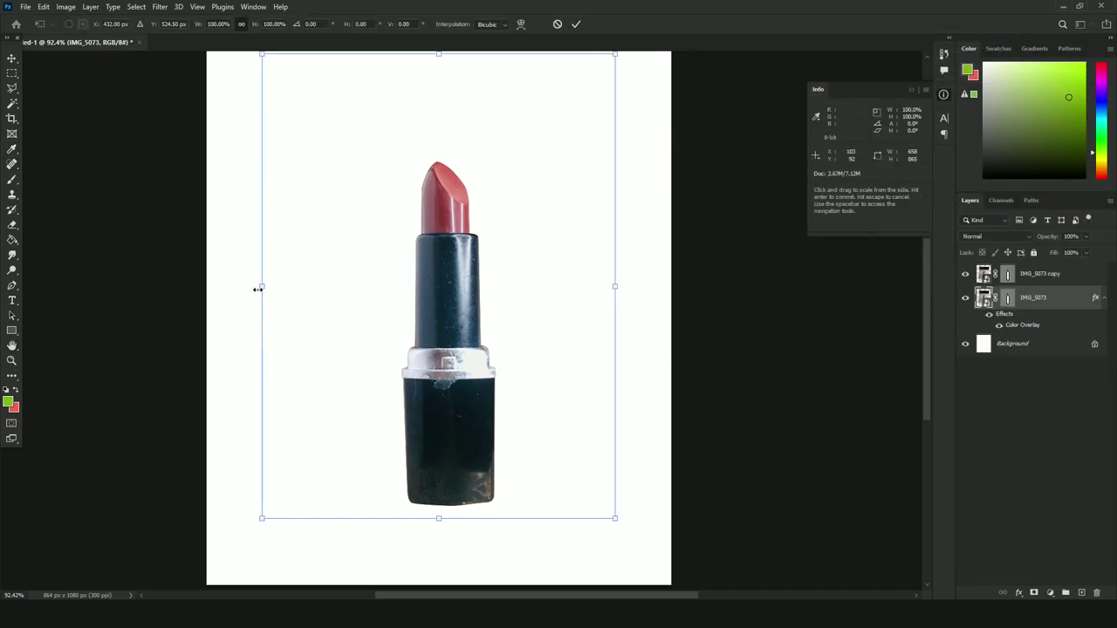
pyautogui.moveTo(258, 289); pyautogui.dragTo(201, 288)
pyautogui.moveTo(319, 294); pyautogui.dragTo(352, 294)
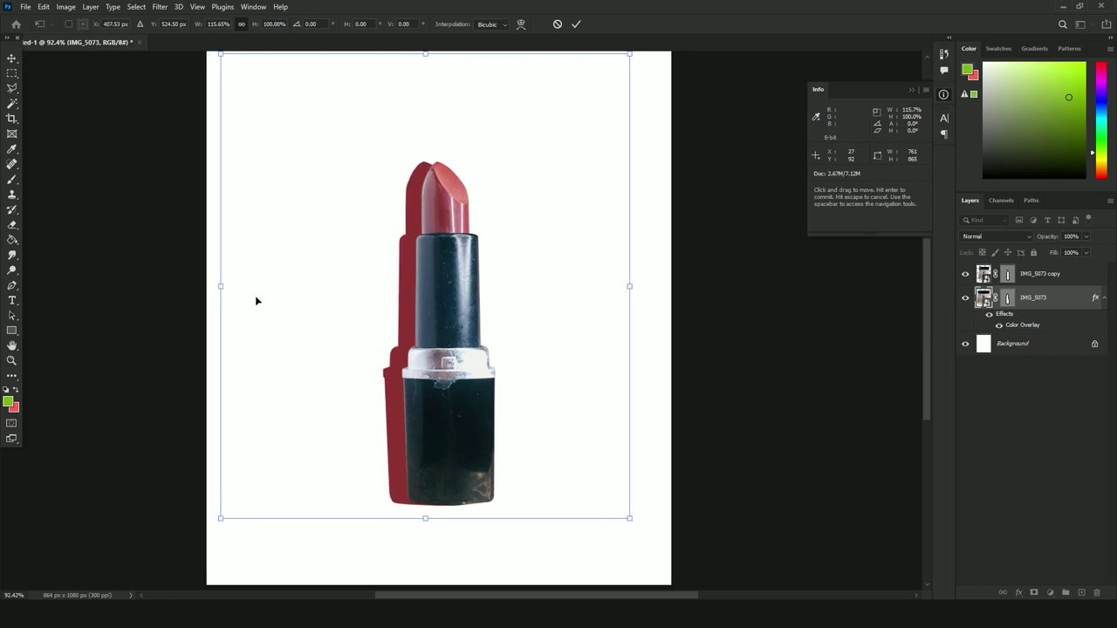
pyautogui.moveTo(220, 286); pyautogui.dragTo(197, 291)
pyautogui.moveTo(306, 293); pyautogui.dragTo(318, 293)
pyautogui.press('Return')
pyautogui.press('Return')
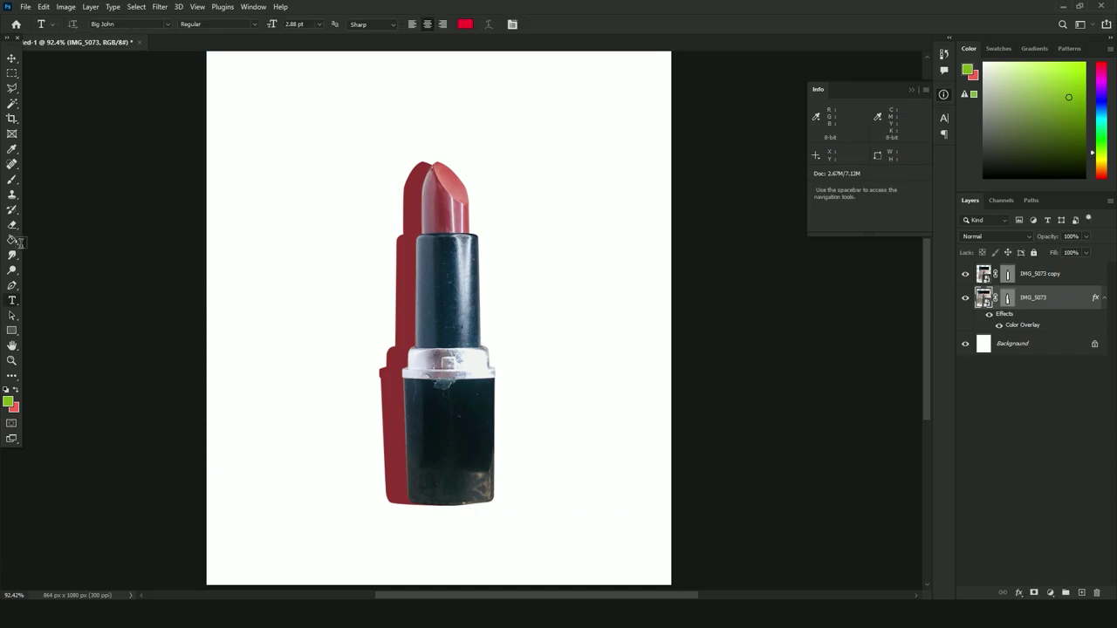
# Turn the red silhouette behind the lipstick black and lower the IMG_5073 layer's opacity to 80%.
pyautogui.click(12, 239)
pyautogui.click(984, 177)
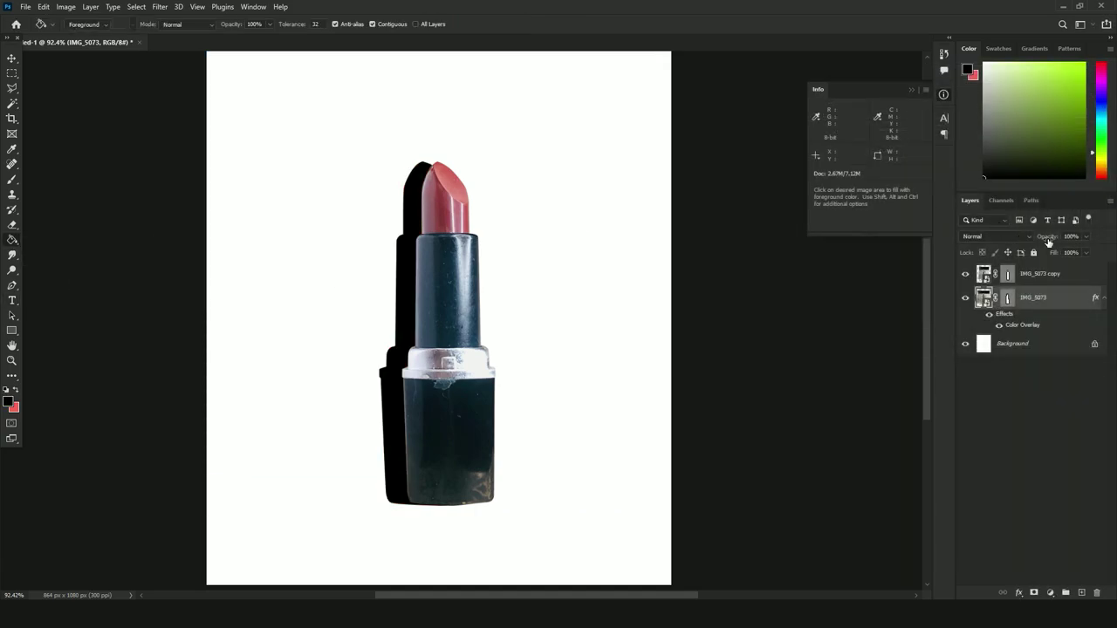
pyautogui.moveTo(1048, 240); pyautogui.dragTo(1036, 243)
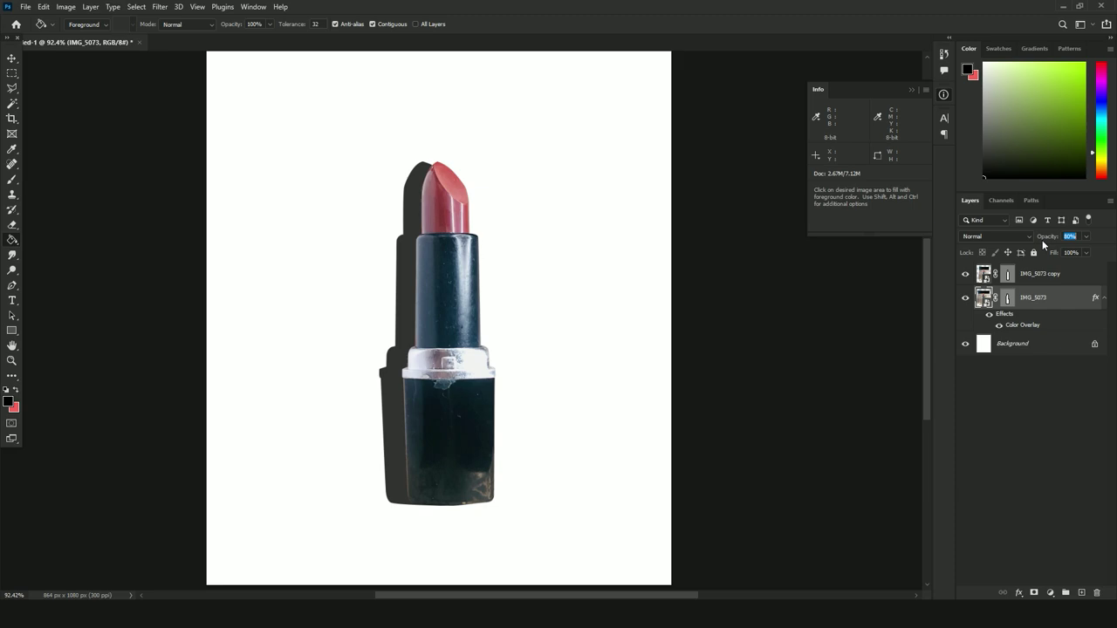
# Rasterize the IMG_5073 shadow layer and softly erase its outer left side with a large soft eraser to make it fade.
pyautogui.press('e')
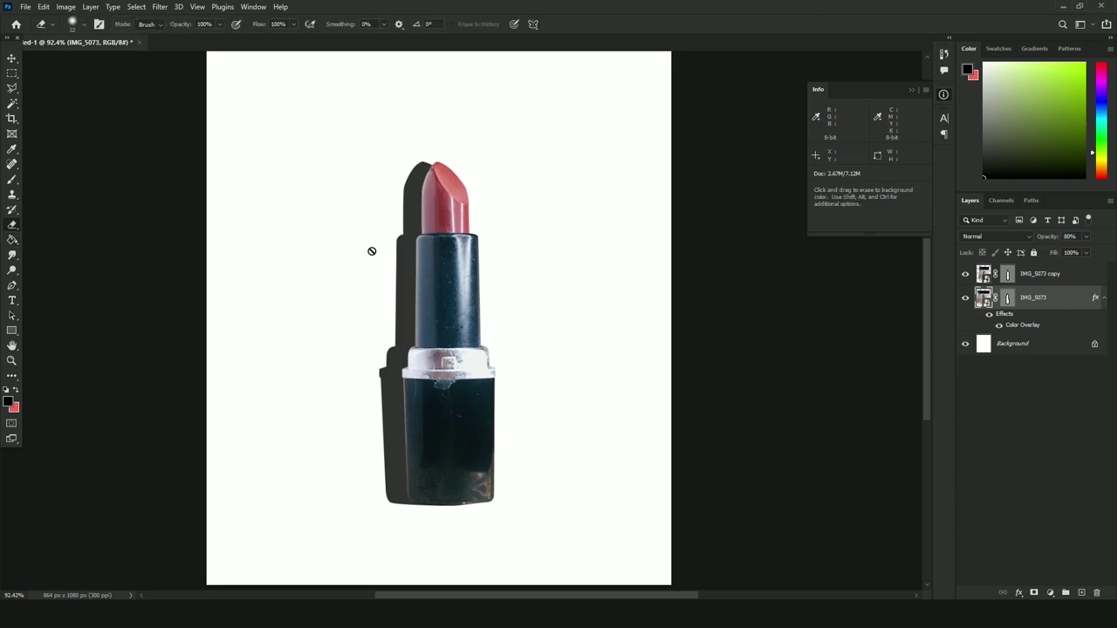
pyautogui.rightClick(1027, 309)
pyautogui.click(944, 311)
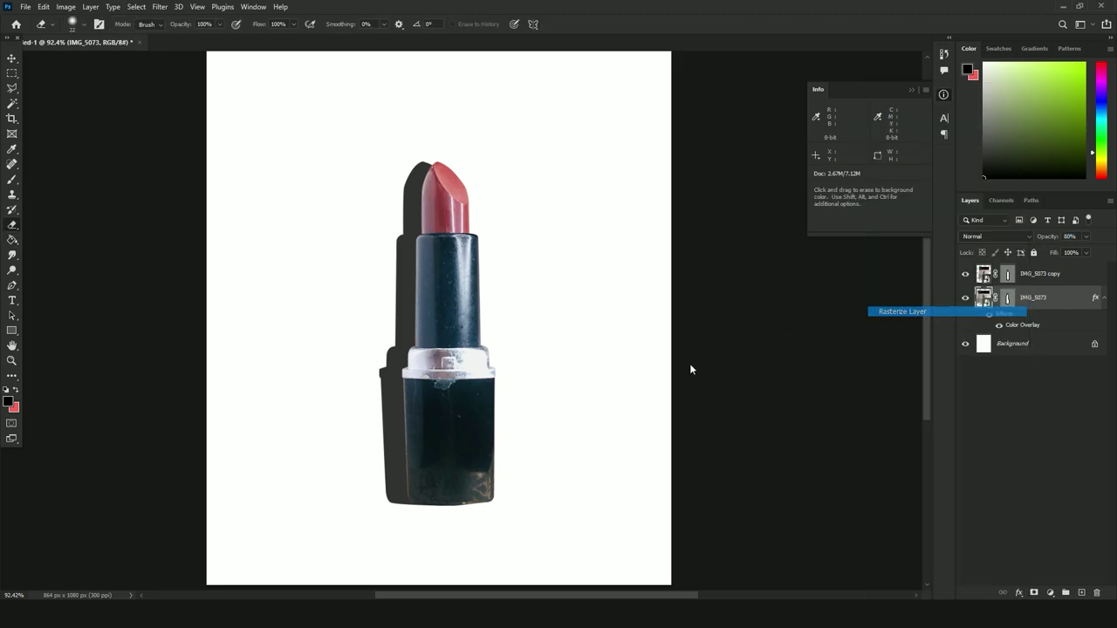
pyautogui.keyDown('alt'); pyautogui.rightClick(372, 453); pyautogui.keyUp('alt')
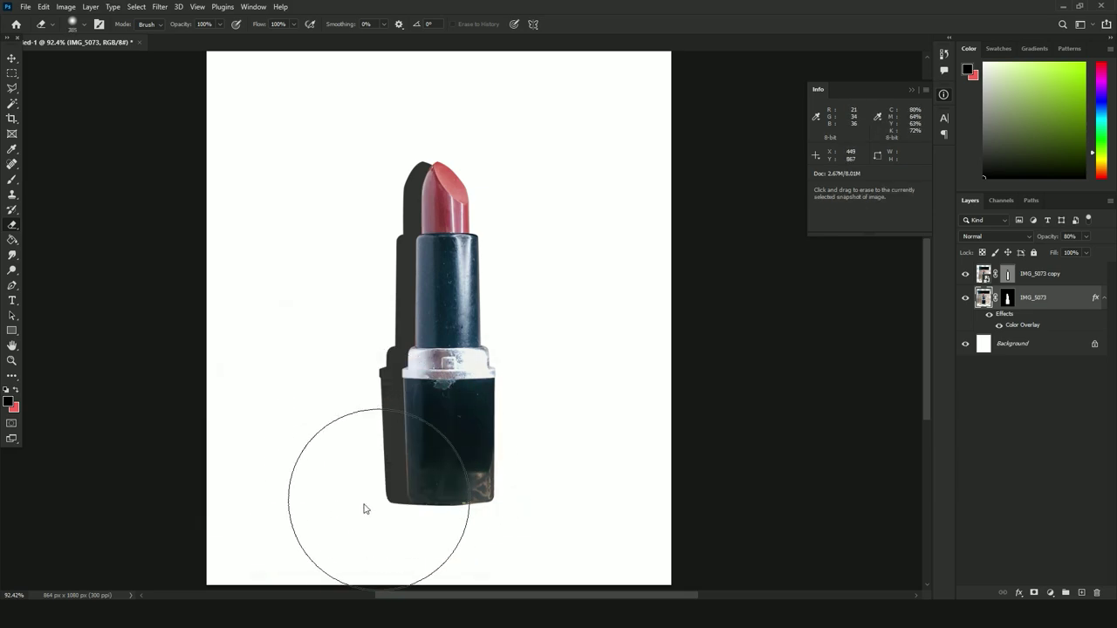
pyautogui.click(292, 482)
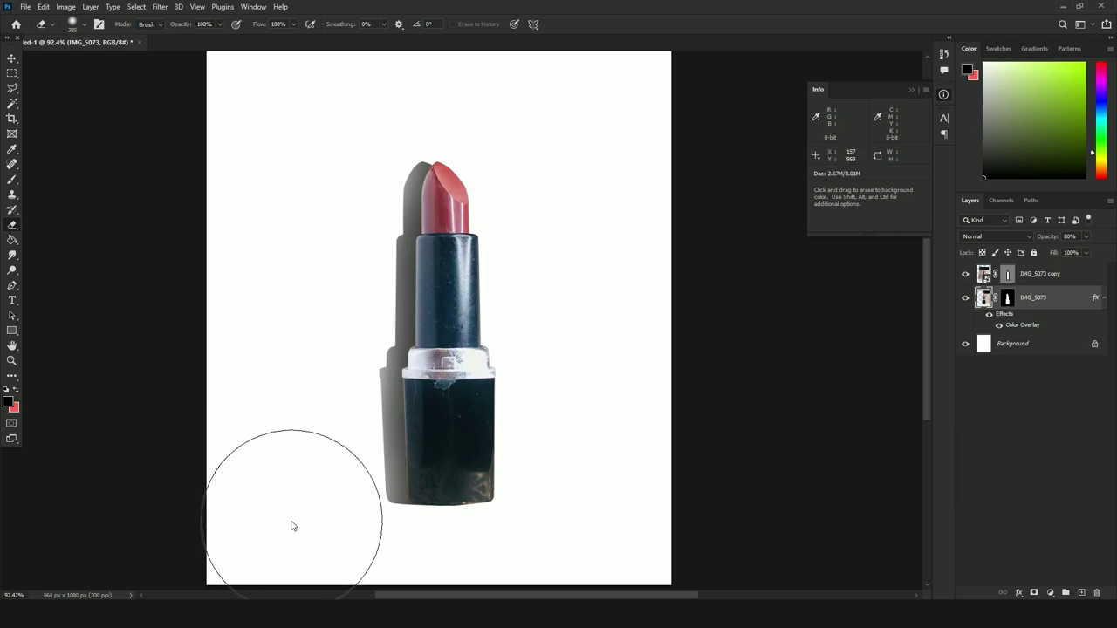
# Add a new empty layer above IMG_5073 copy and make it a clipping mask on that layer.
pyautogui.scroll(-3, 293, 519)
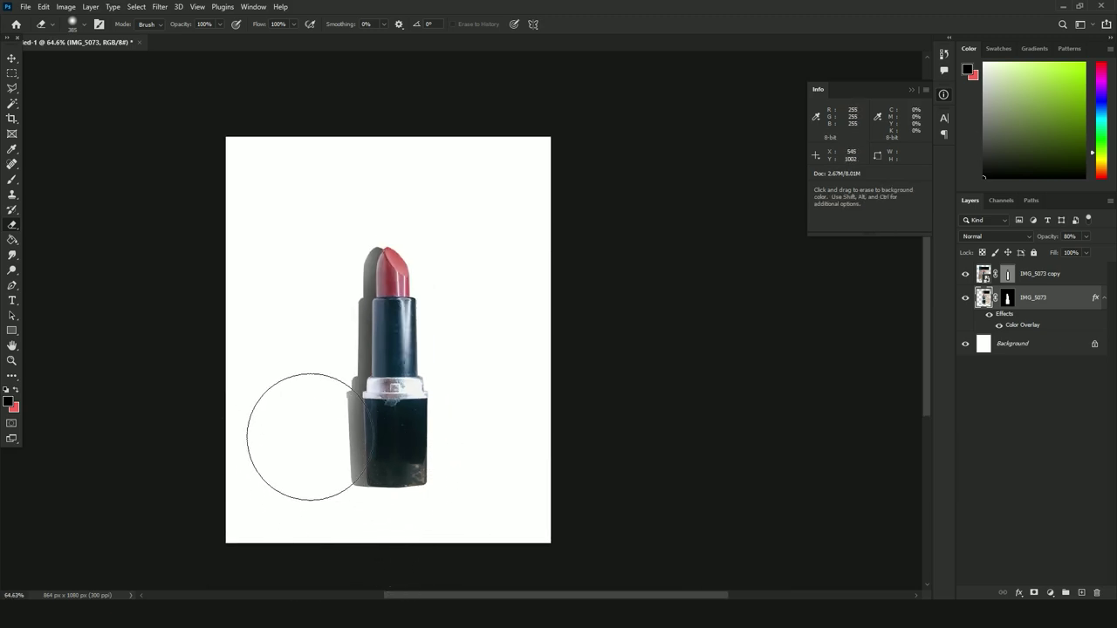
pyautogui.scroll(2, 242, 387)
pyautogui.scroll(1, 233, 416)
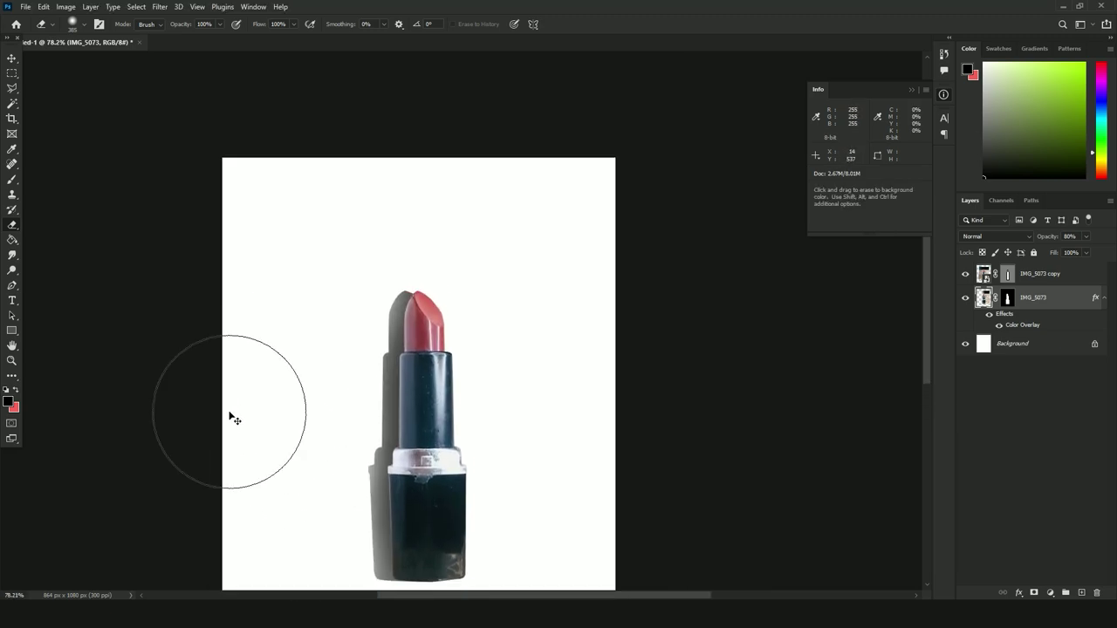
pyautogui.scroll(-3, 229, 411)
pyautogui.hscroll(-2, 229, 411)
pyautogui.click(11, 360)
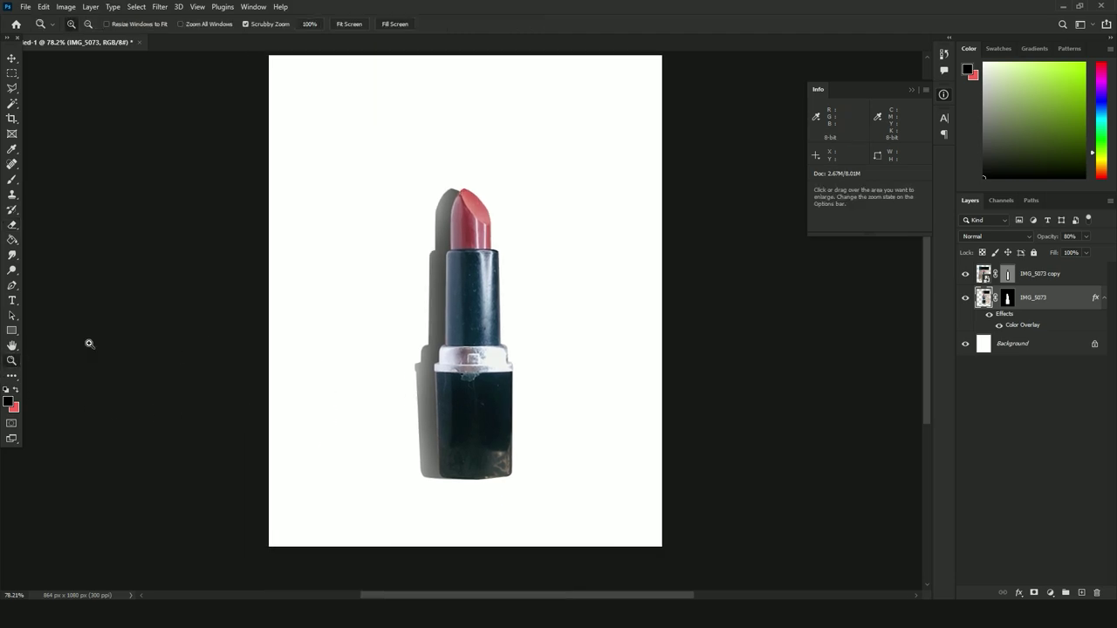
pyautogui.rightClick(387, 292)
pyautogui.click(401, 299)
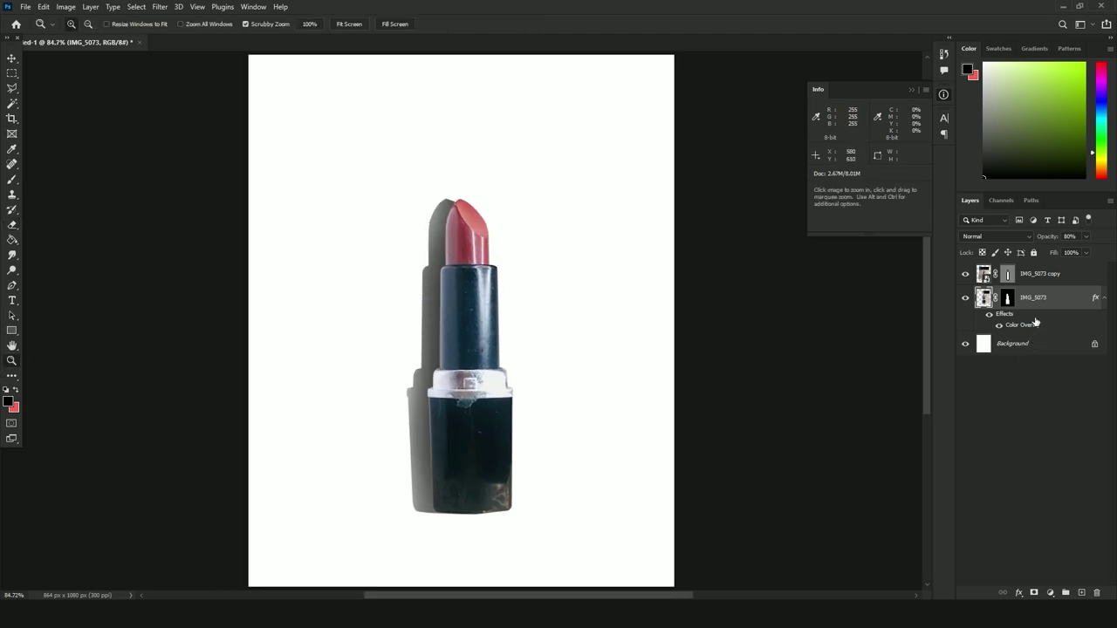
pyautogui.click(1036, 280)
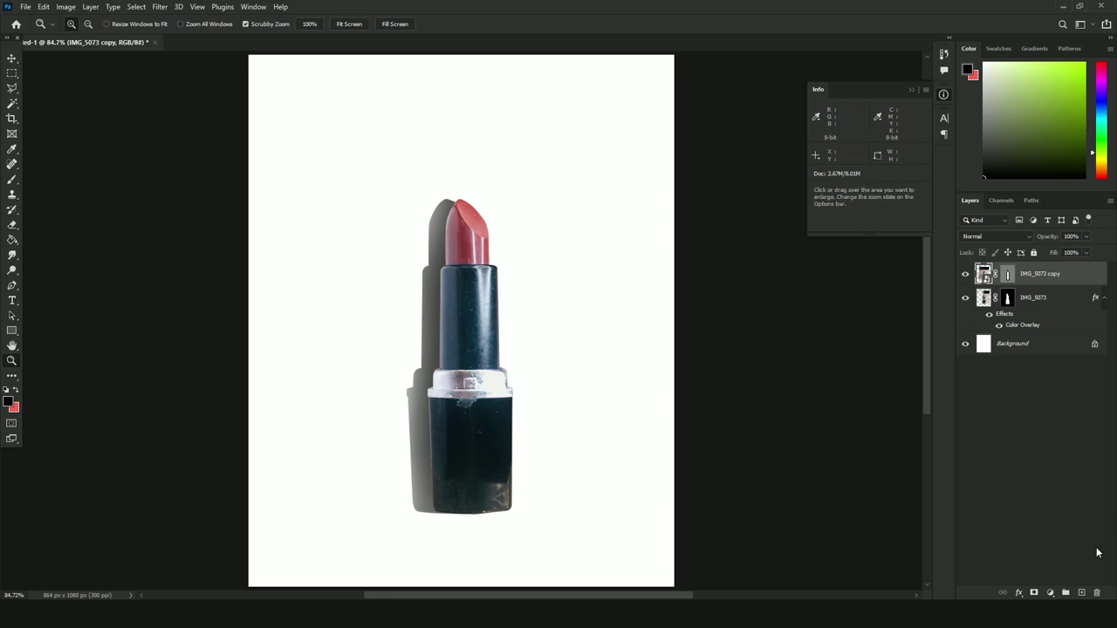
pyautogui.click(1082, 593)
pyautogui.rightClick(1024, 273)
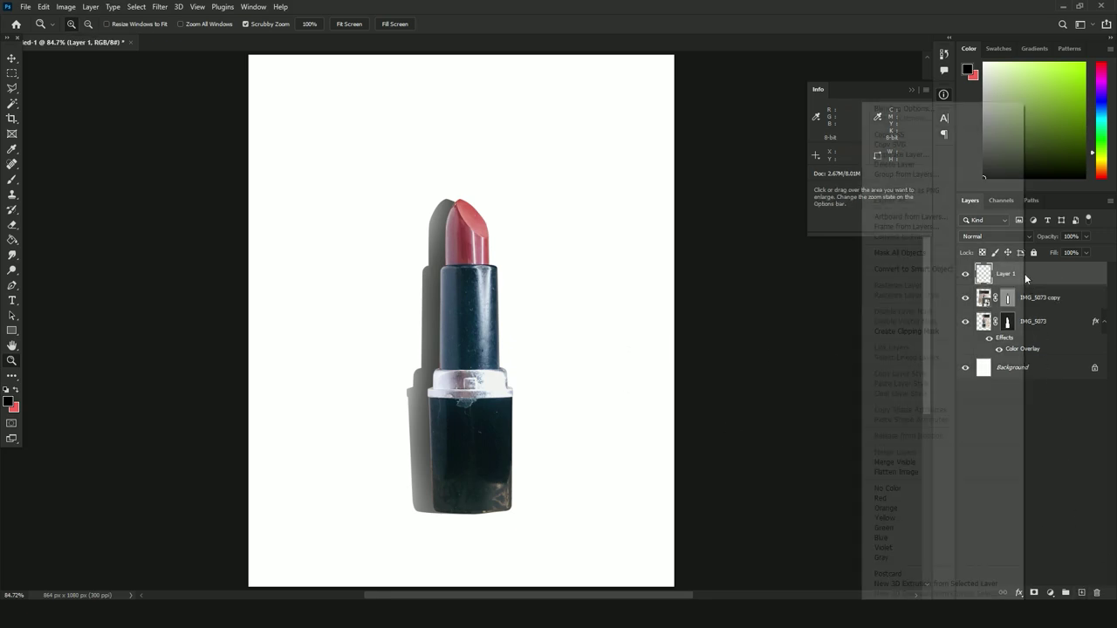
pyautogui.click(924, 333)
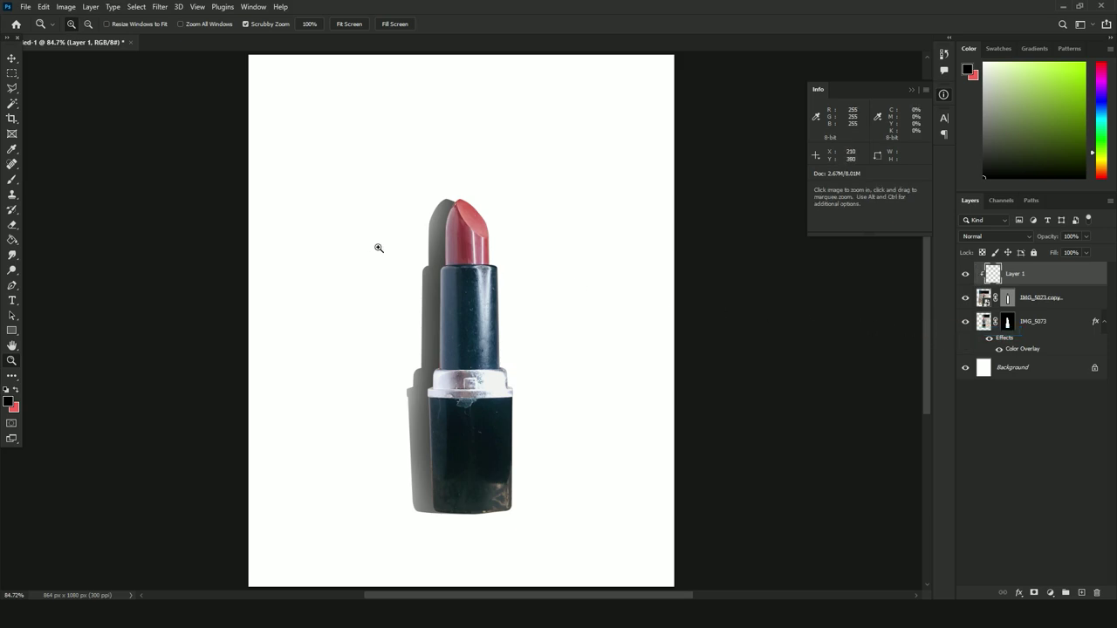
# Paint the lipstick's tube, collar and base black on the clipped Layer 1 with the Brush.
pyautogui.click(12, 179)
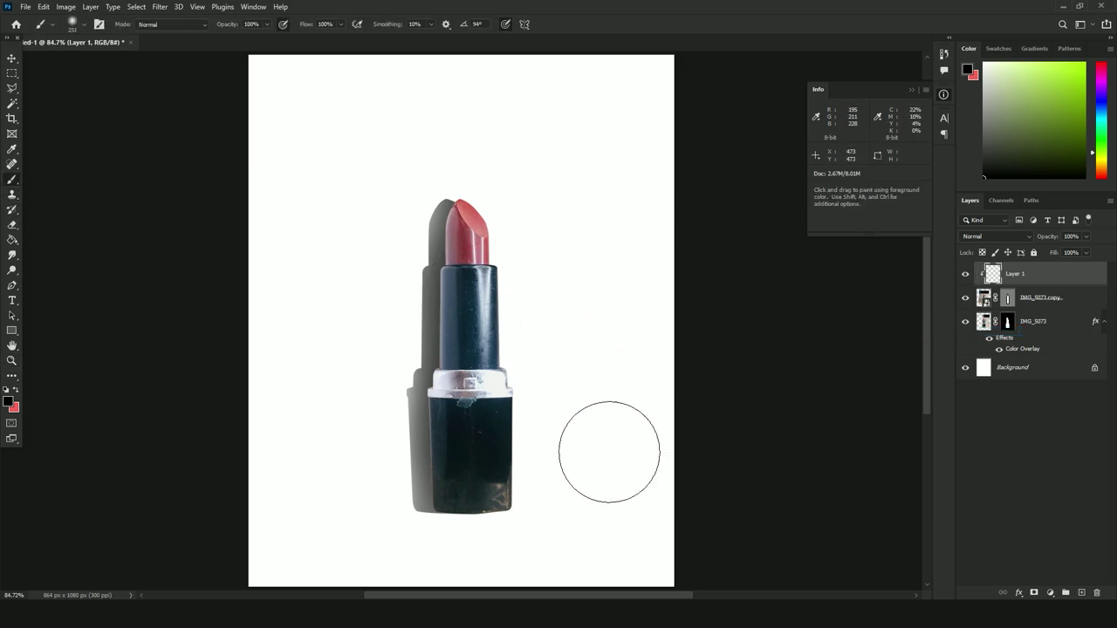
pyautogui.hotkey('alt', 'BackSpace')
pyautogui.hotkey('ctrl', 'z')
pyautogui.moveTo(425, 449)
pyautogui.mouseDown()
pyautogui.moveTo(508, 465)
pyautogui.moveTo(541, 450)
pyautogui.moveTo(367, 434)
pyautogui.moveTo(432, 427)
pyautogui.moveTo(489, 383)
pyautogui.moveTo(418, 376)
pyautogui.moveTo(428, 360)
pyautogui.moveTo(521, 355)
pyautogui.mouseUp()
# Erase the black paint from the red lipstick tip and set Layer 1's opacity to 68%.
pyautogui.click(11, 225)
pyautogui.moveTo(400, 226); pyautogui.dragTo(288, 232)
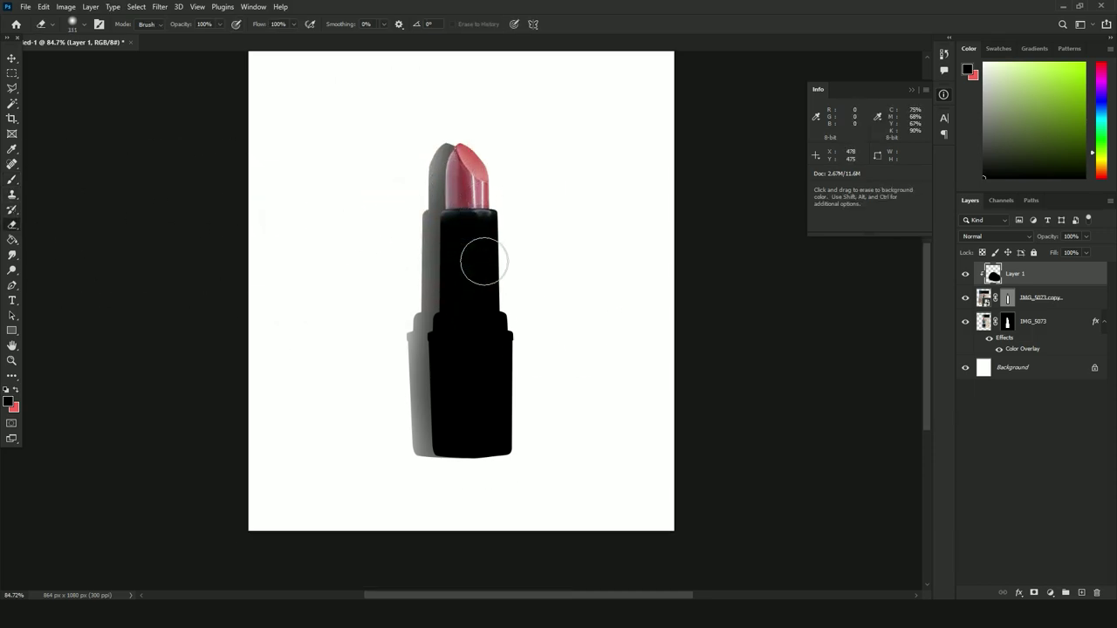
pyautogui.scroll(2, 421, 260)
pyautogui.moveTo(1054, 237); pyautogui.dragTo(1042, 241)
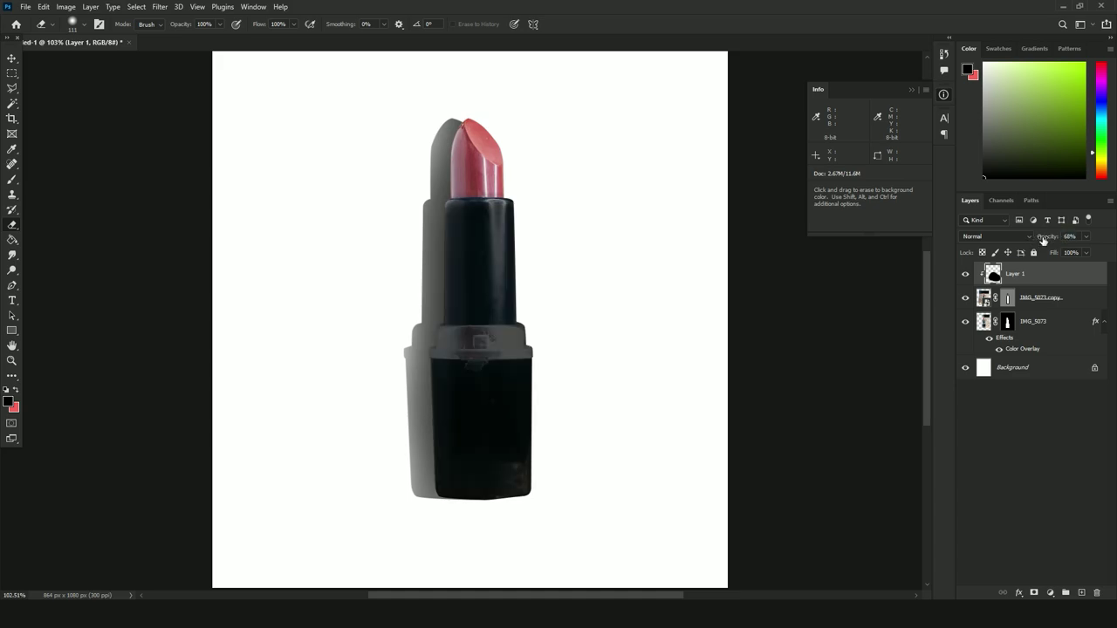
# Outline the silver collar with a closed Pen path and convert the path into a selection.
pyautogui.scroll(5, 524, 346)
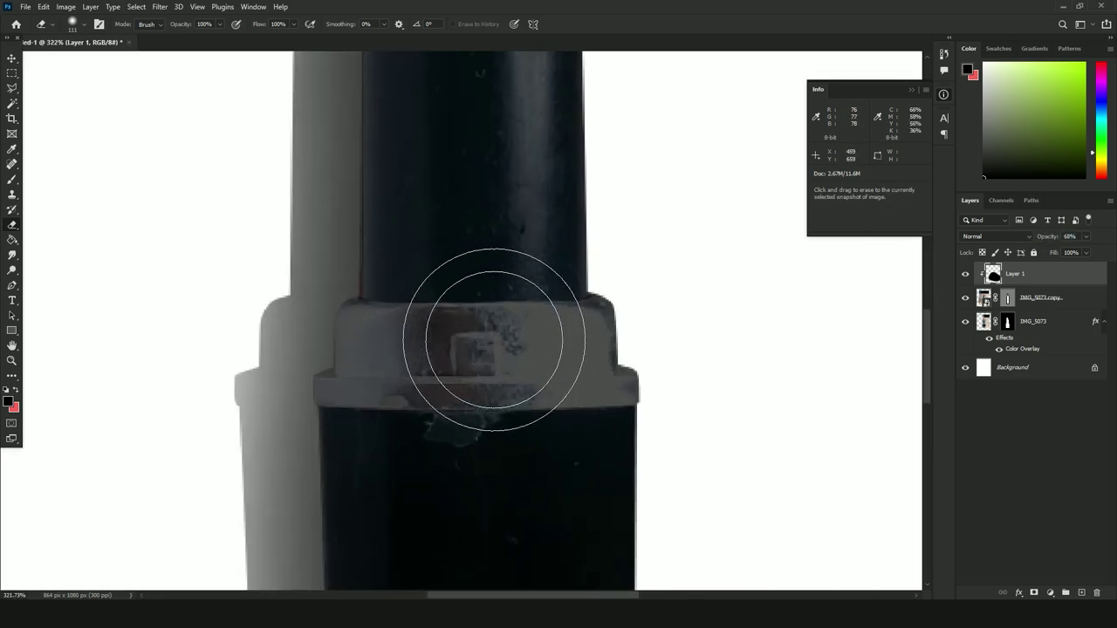
pyautogui.click(12, 287)
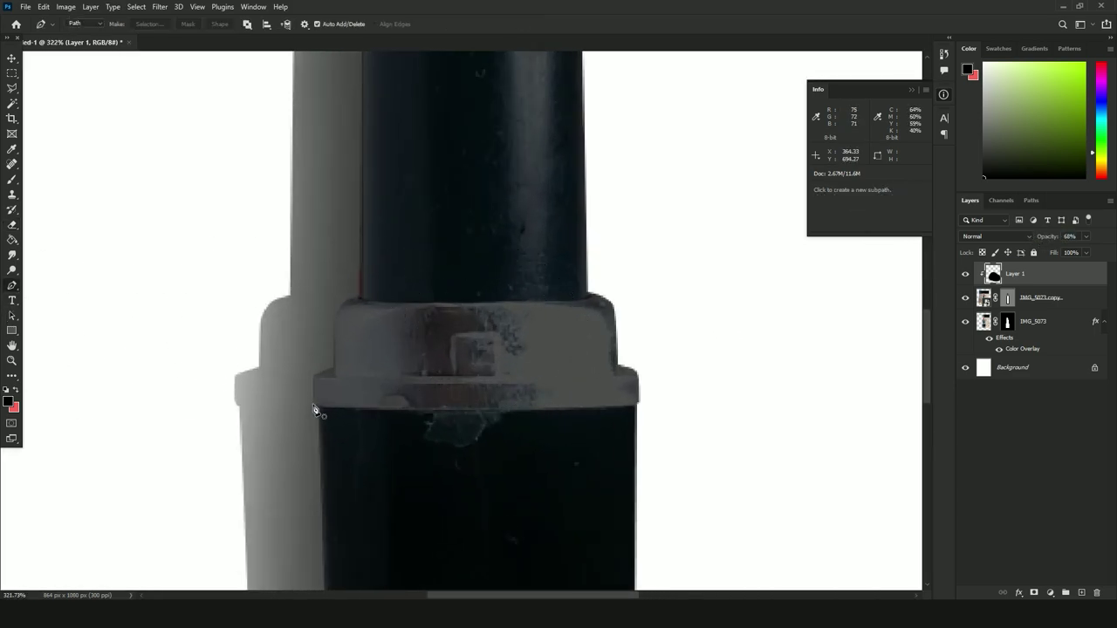
pyautogui.click(352, 408)
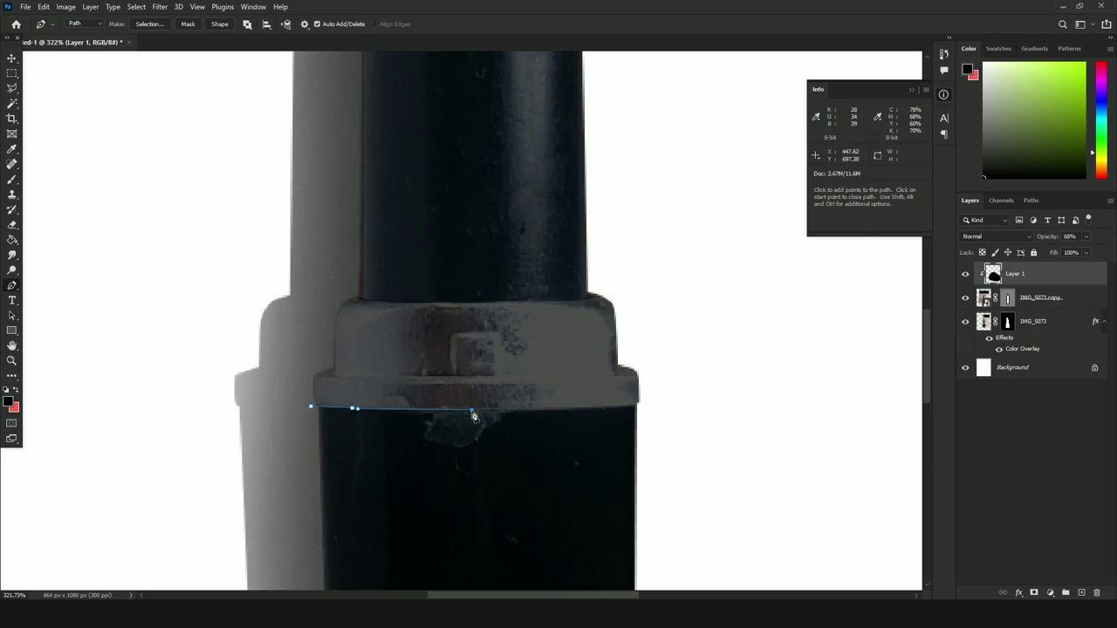
pyautogui.press('z')
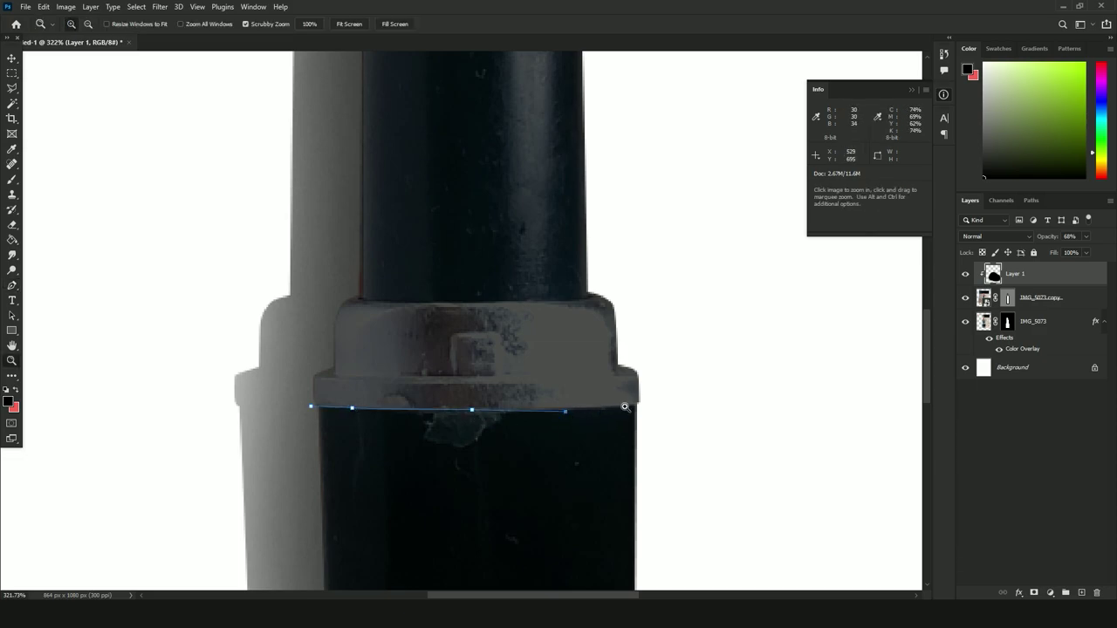
pyautogui.hotkey('ctrl', 'z')
pyautogui.press('p')
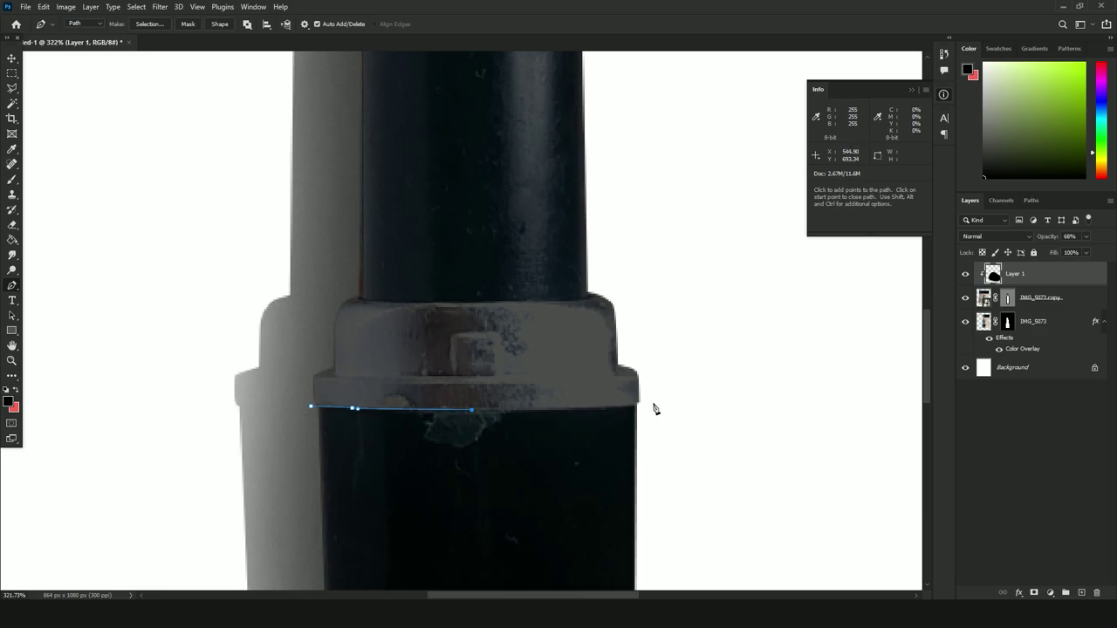
pyautogui.click(645, 325)
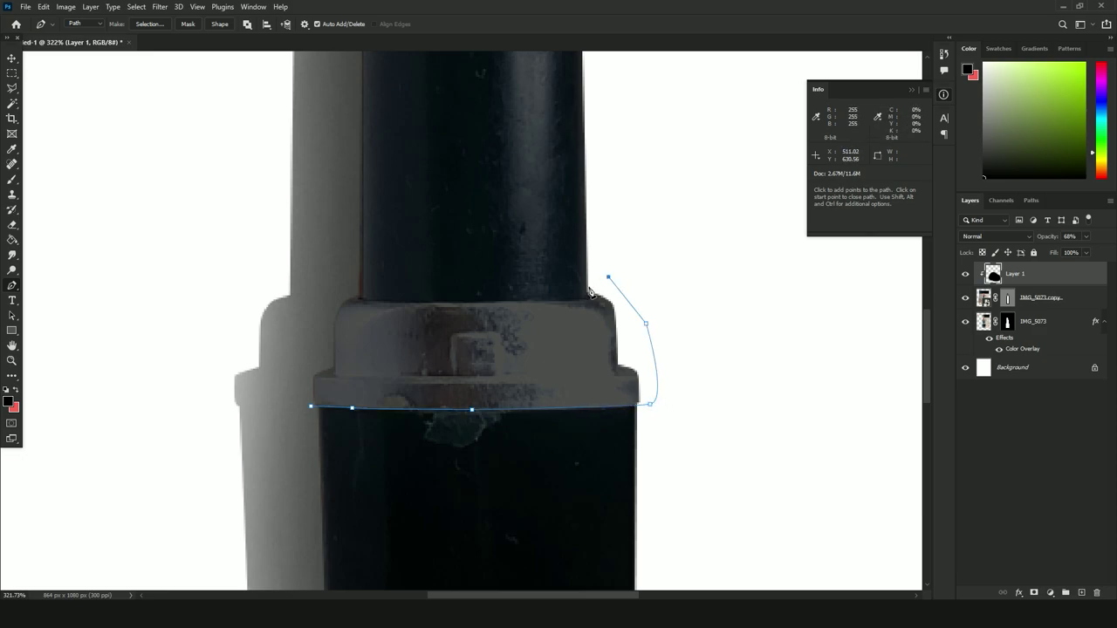
pyautogui.click(589, 295)
pyautogui.rightClick(353, 102)
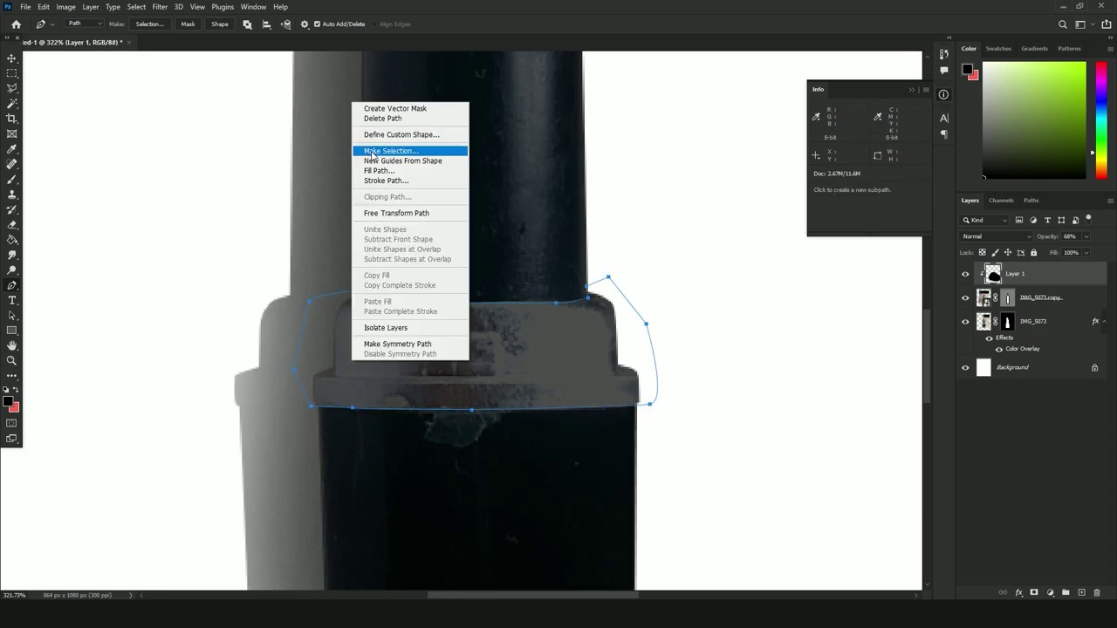
pyautogui.click(373, 154)
pyautogui.click(617, 163)
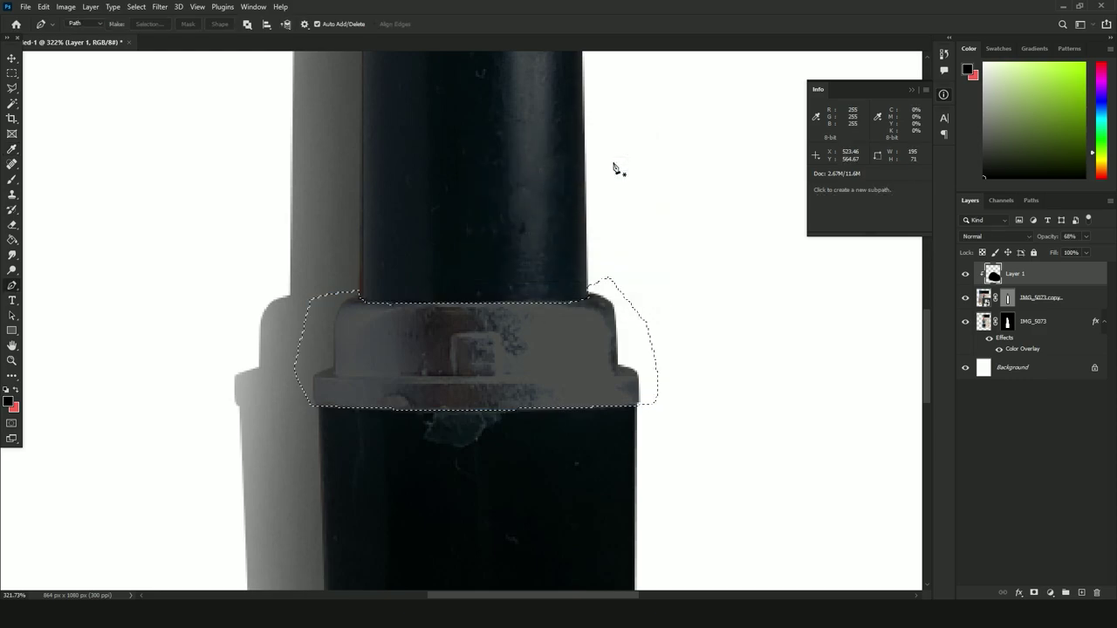
# Delete the black paint inside the collar selection on Layer 1 and deselect.
pyautogui.press('Delete')
pyautogui.click(11, 72)
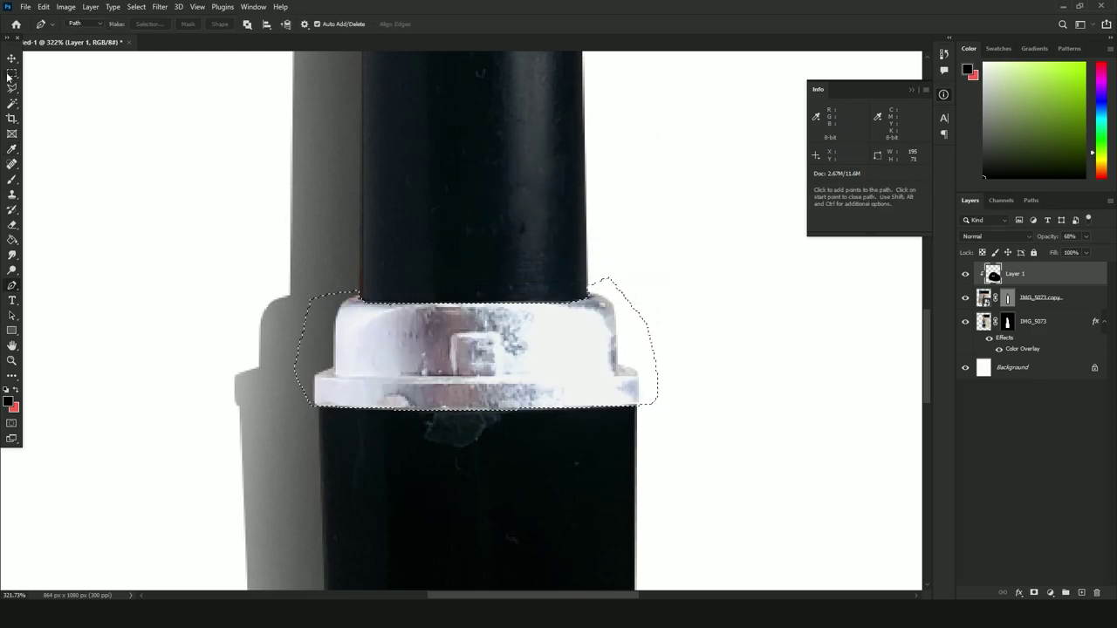
pyautogui.click(65, 81)
# Set the opacity of the black paint on Layer 1 to 81%.
pyautogui.scroll(-13, 76, 98)
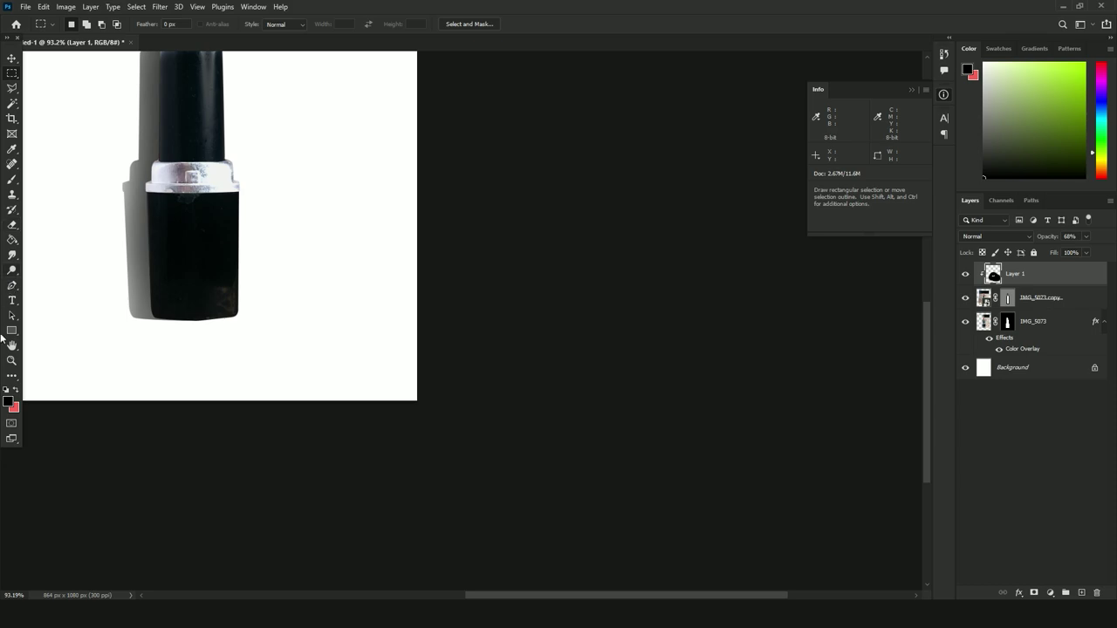
pyautogui.click(11, 362)
pyautogui.rightClick(203, 268)
pyautogui.click(223, 273)
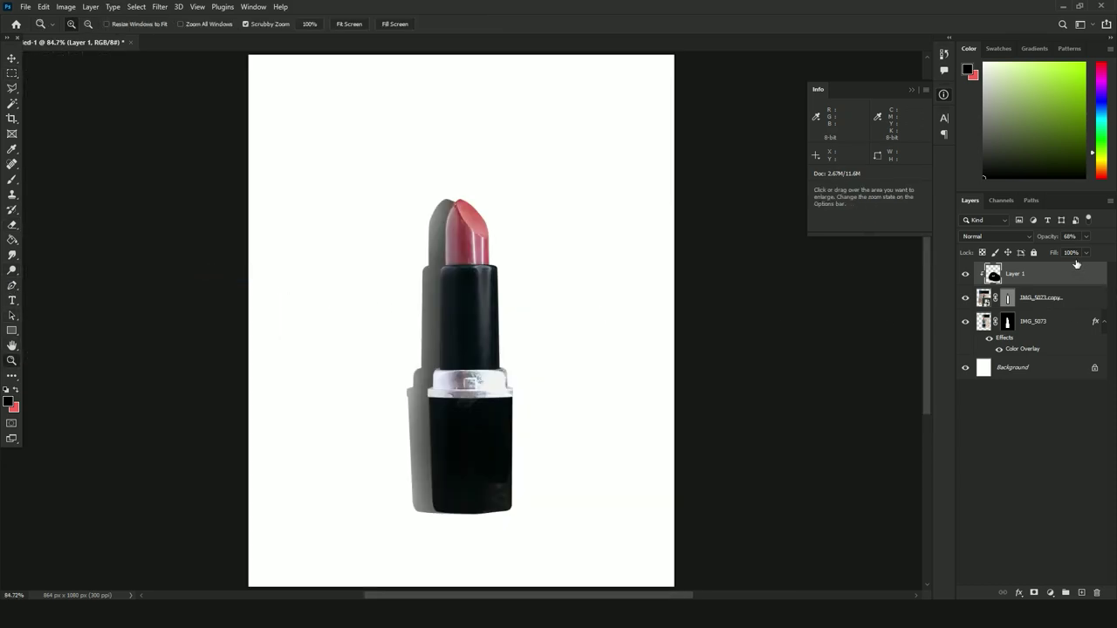
pyautogui.moveTo(1046, 236); pyautogui.dragTo(1051, 236)
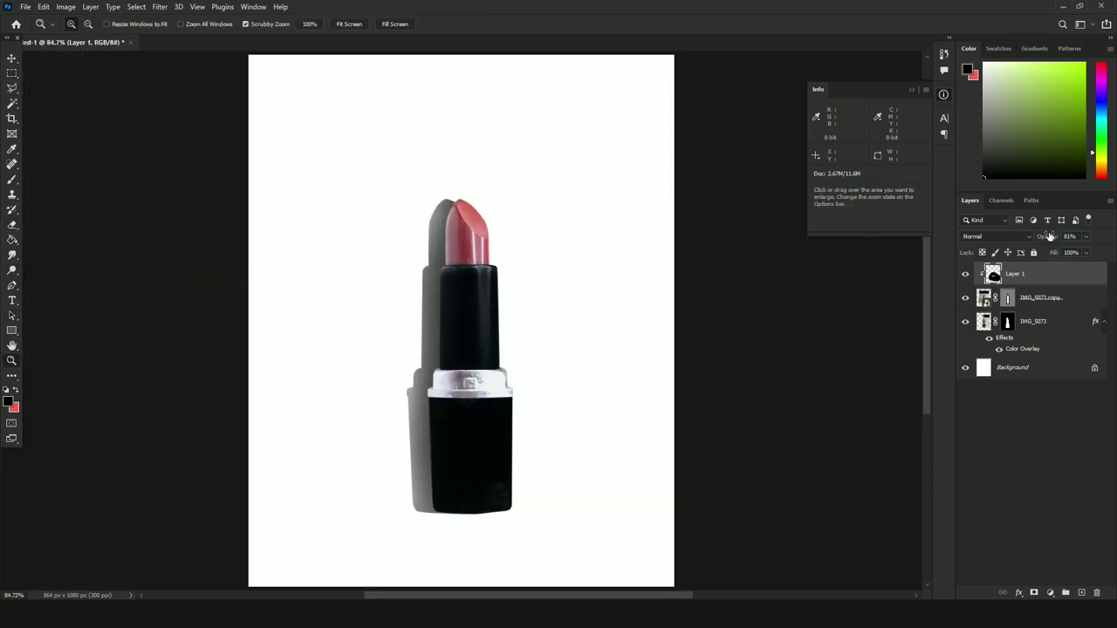
# Add another empty layer above Layer 1 and clip it to the lipstick copy.
pyautogui.moveTo(390, 332); pyautogui.dragTo(399, 331)
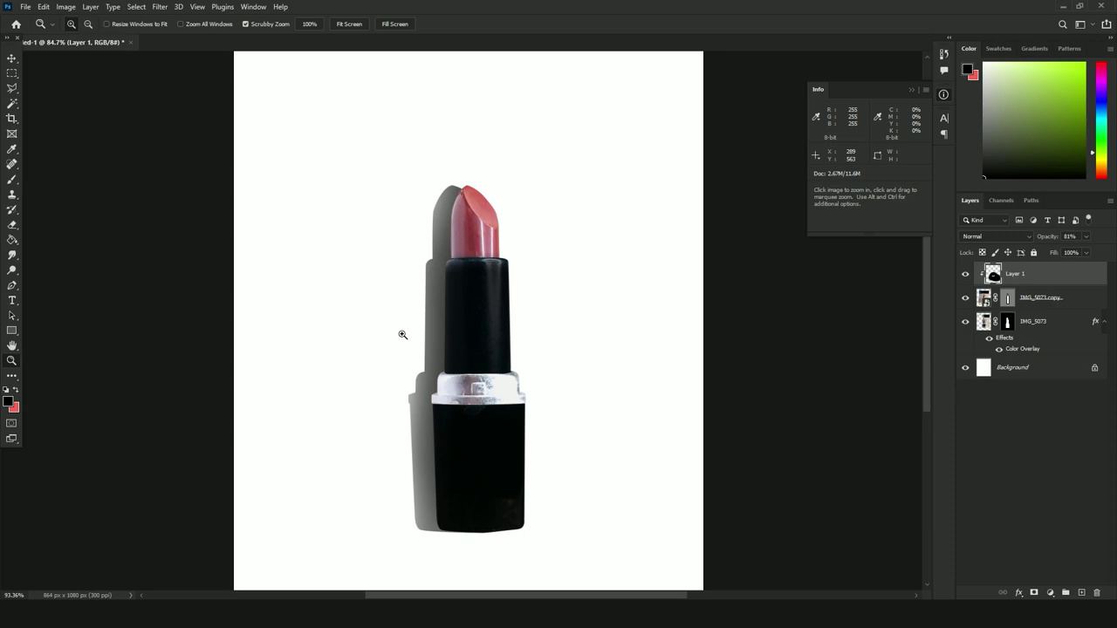
pyautogui.click(1083, 593)
pyautogui.keyDown('alt'); pyautogui.click(1021, 285); pyautogui.keyUp('alt')
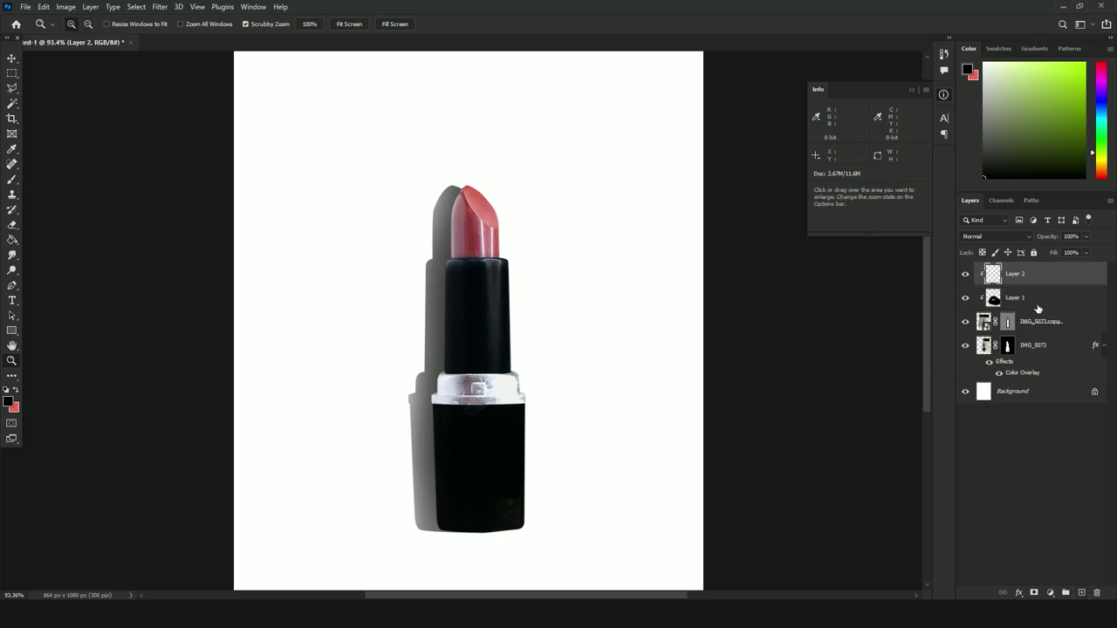
# Paint a soft dark blue-grey tone down the lipstick case on Layer 2 with a large soft brush.
pyautogui.press('b')
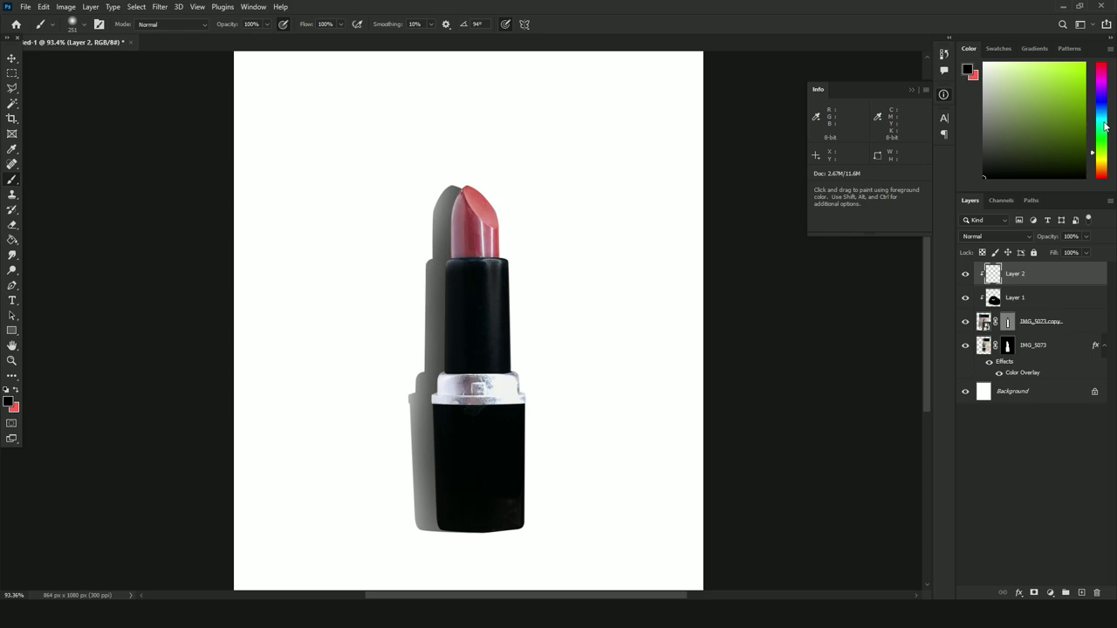
pyautogui.moveTo(1105, 126); pyautogui.dragTo(1104, 103)
pyautogui.click(1000, 150)
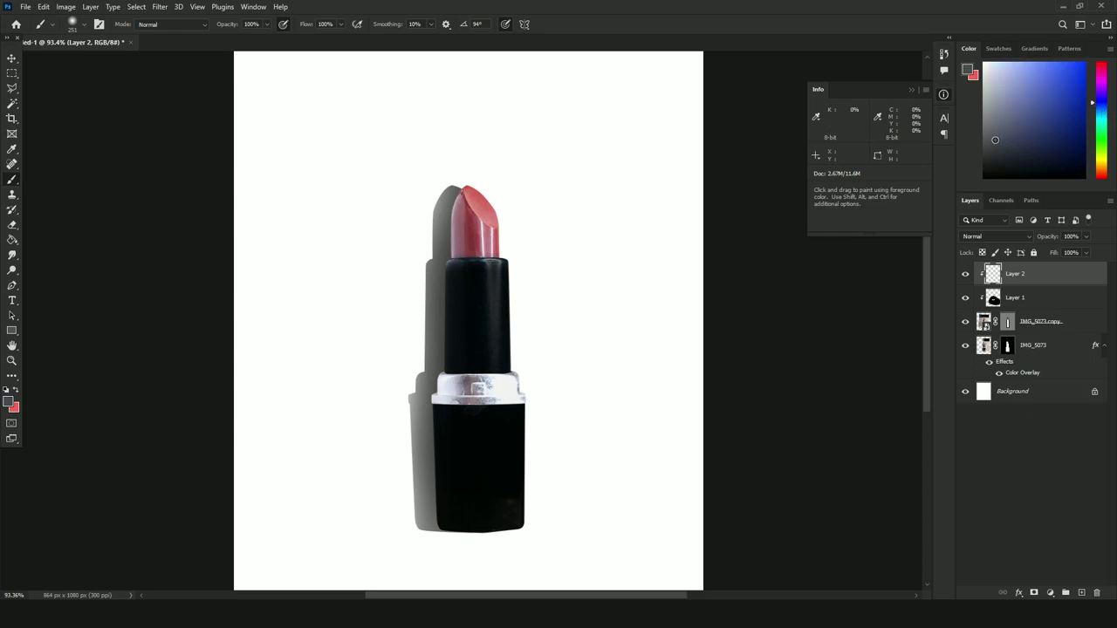
pyautogui.keyDown('alt'); pyautogui.rightClick(550, 293); pyautogui.keyUp('alt')
pyautogui.click(534, 278)
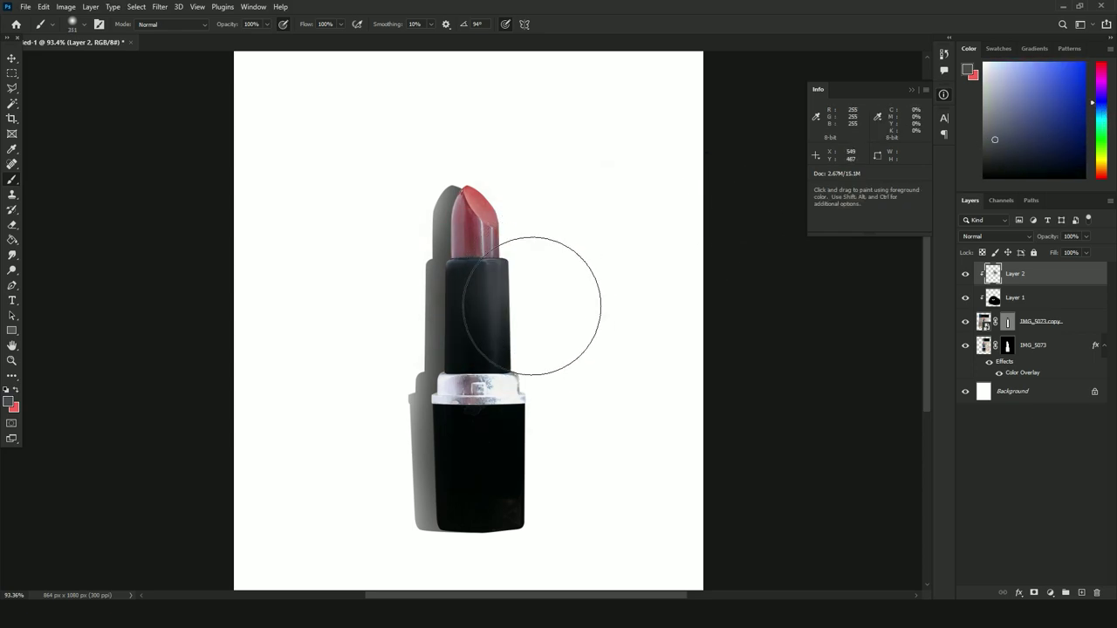
pyautogui.moveTo(532, 305)
pyautogui.mouseDown()
pyautogui.moveTo(548, 396)
pyautogui.moveTo(546, 533)
pyautogui.mouseUp()
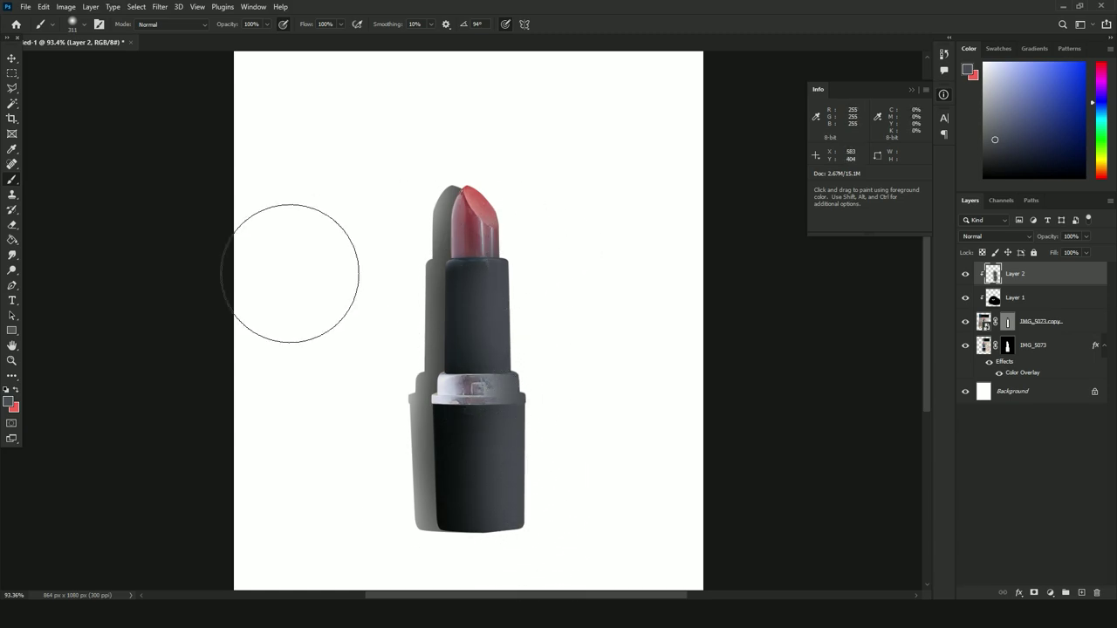
# Erase the grey paint covering the silver collar and lipstick bullet on Layer 2, then compare the image with the layer hidden and shown.
pyautogui.click(12, 226)
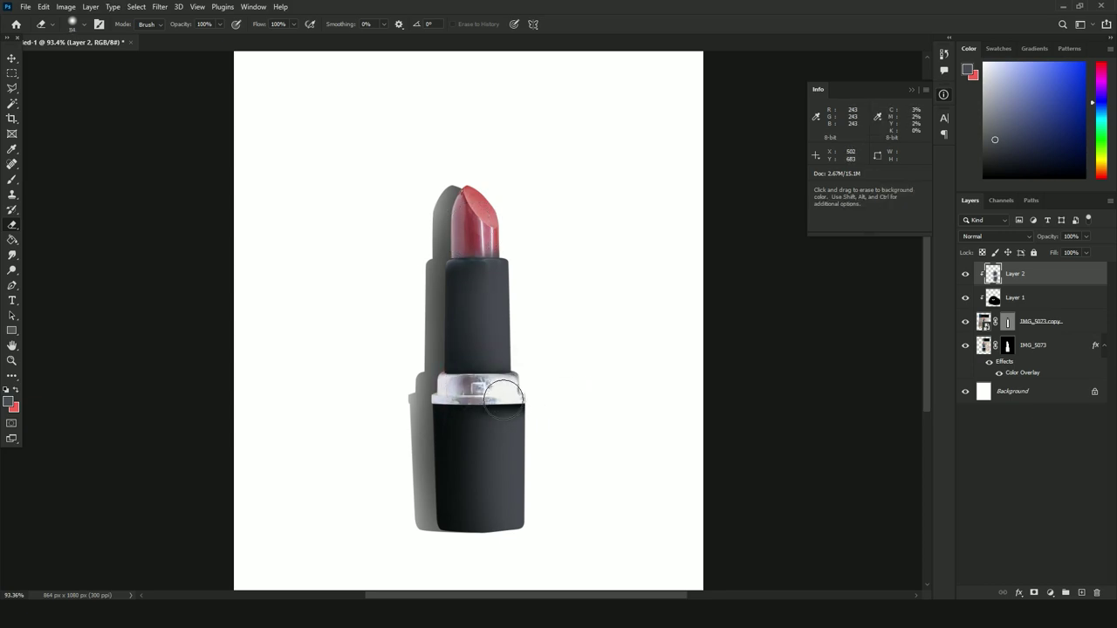
pyautogui.moveTo(489, 389); pyautogui.dragTo(559, 389)
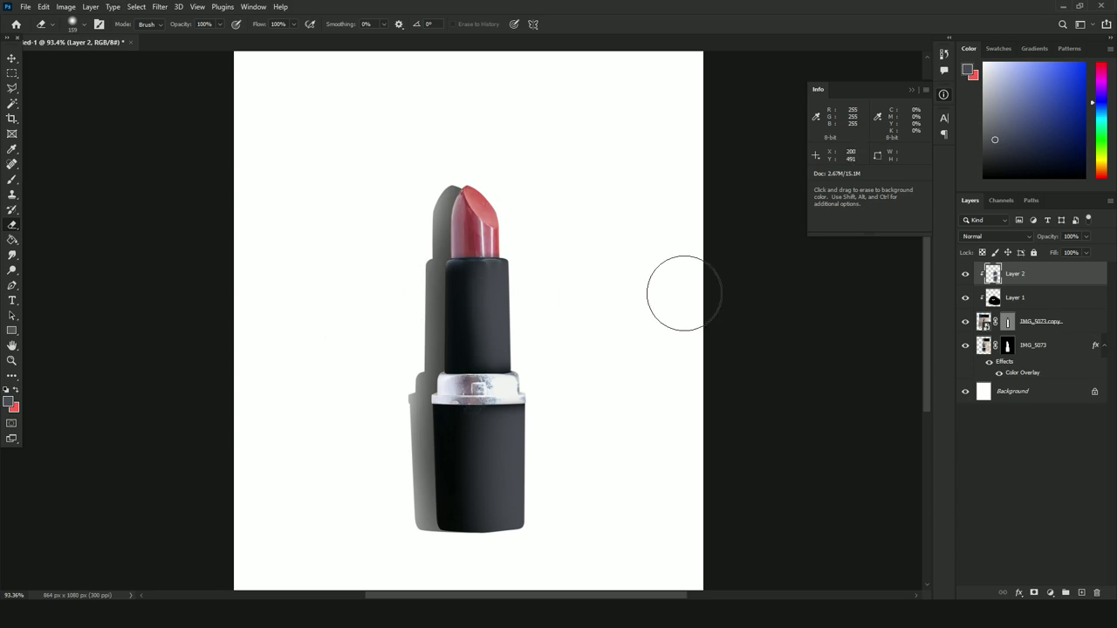
pyautogui.click(966, 274)
pyautogui.click(966, 274)
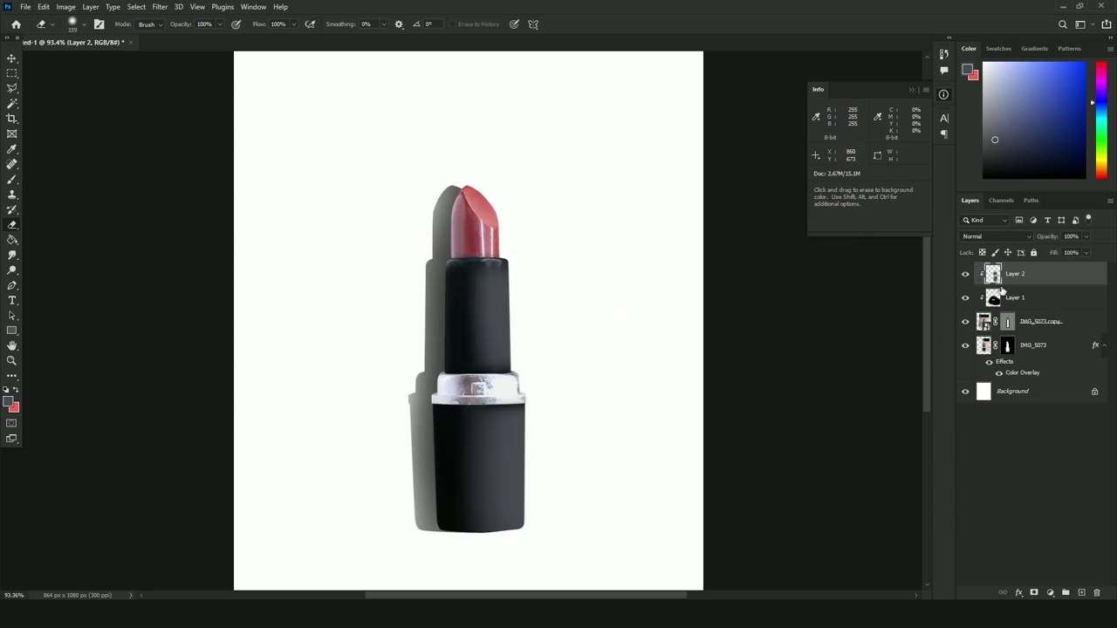
pyautogui.click(966, 274)
pyautogui.click(966, 274)
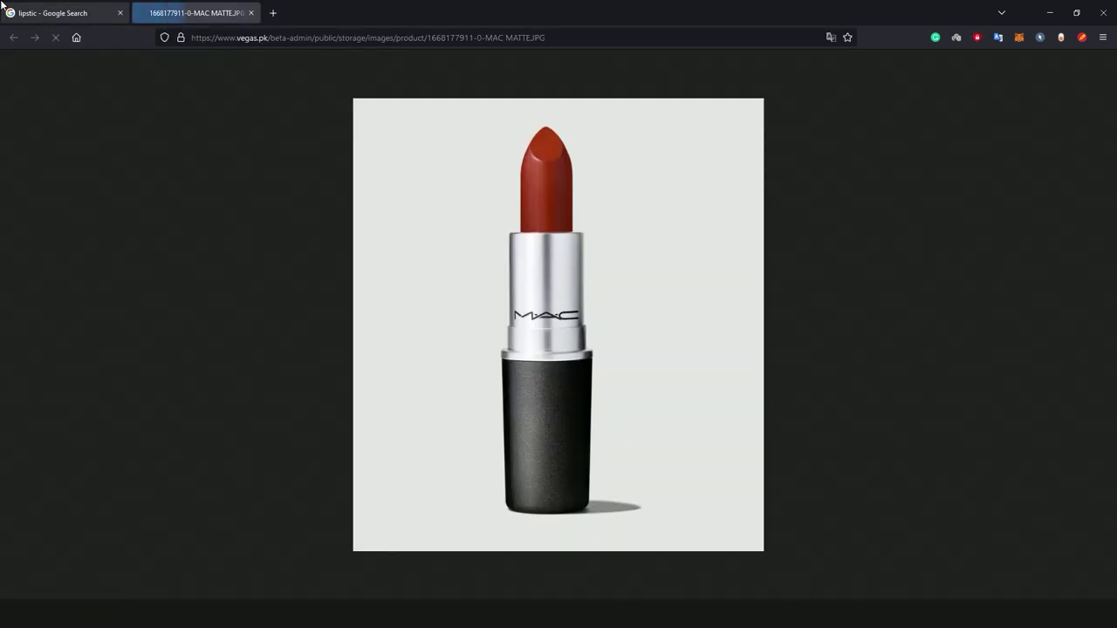
# Copy the MAC lipstick image in the browser, switch to Photoshop and paste it as a clipped layer above Layer 2.
pyautogui.rightClick(542, 377)
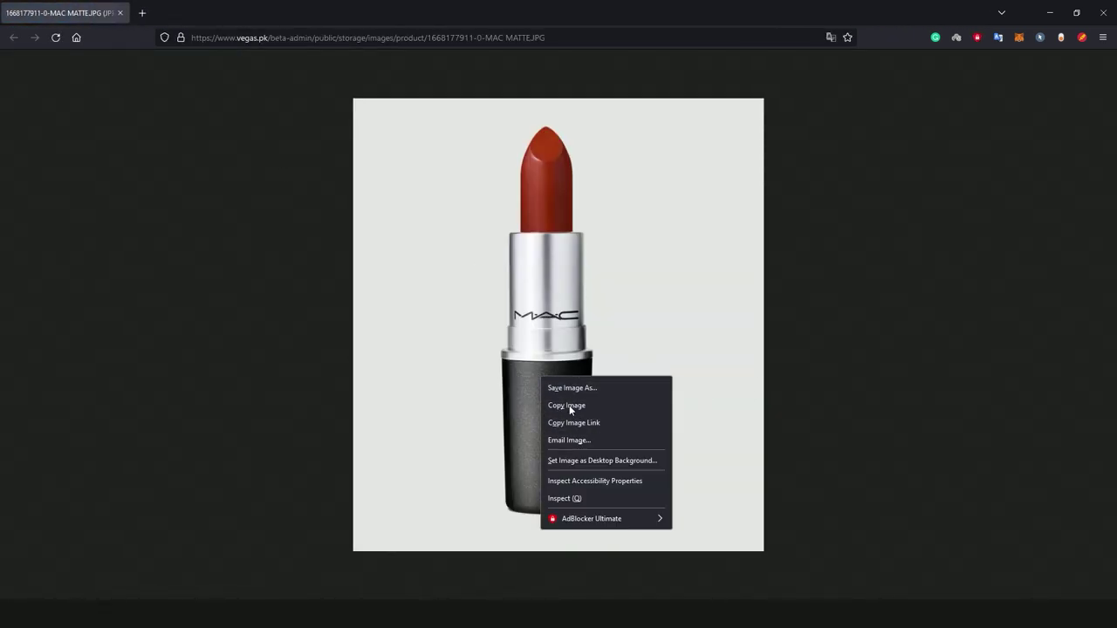
pyautogui.click(551, 404)
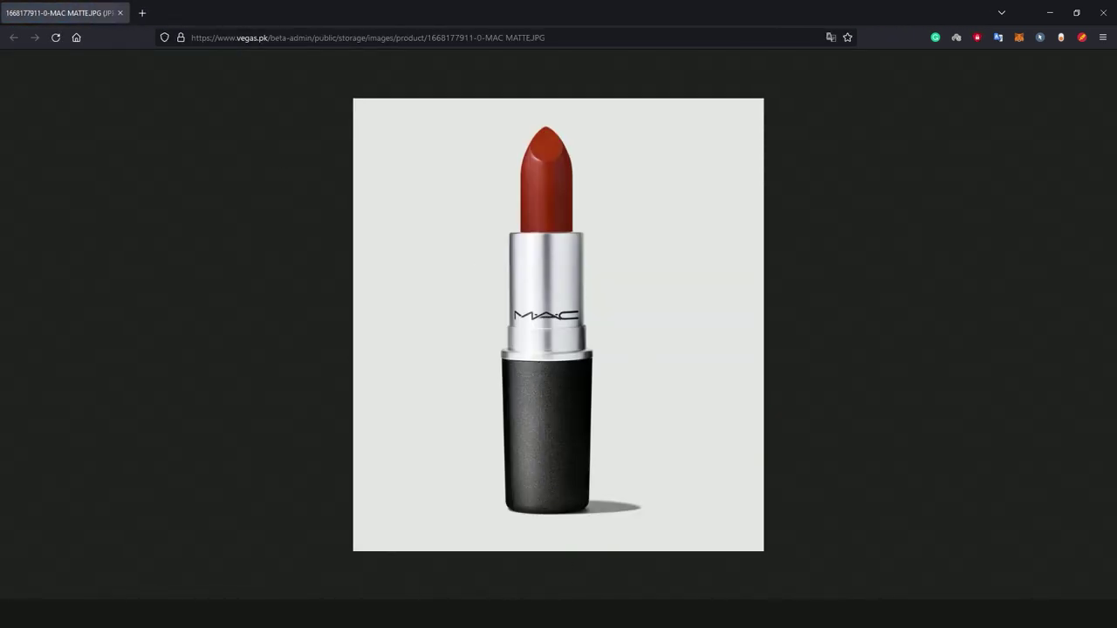
pyautogui.hotkey('alt', 'Tab')
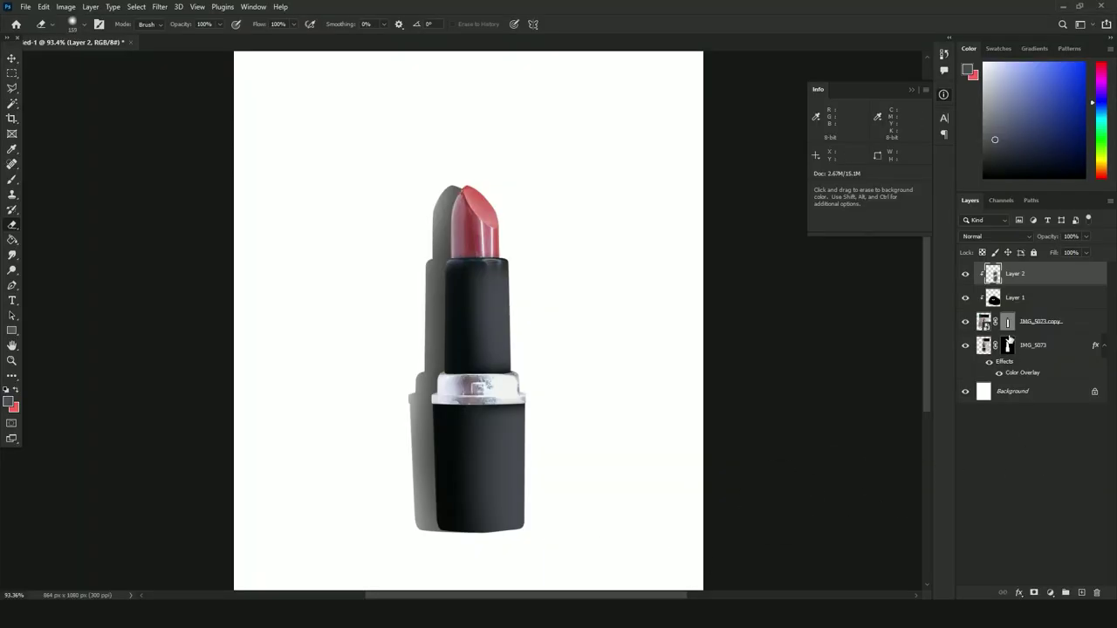
pyautogui.hotkey('ctrl', 'v')
pyautogui.keyDown('alt'); pyautogui.click(1012, 280); pyautogui.keyUp('alt')
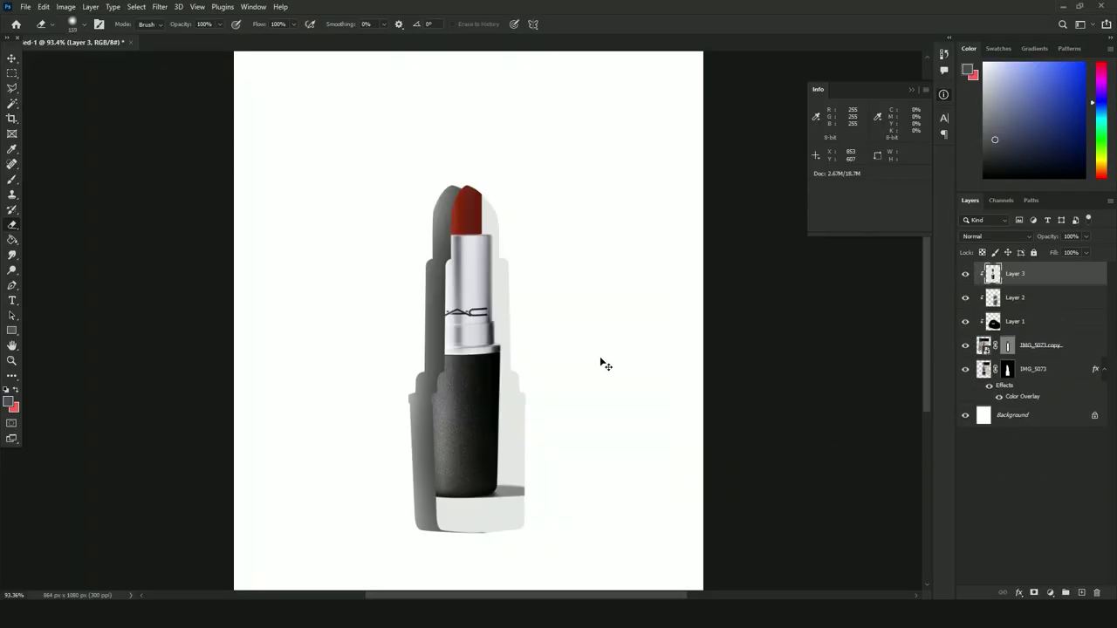
# Enlarge and align the pasted MAC lipstick over the product, then erase it above the lower case.
pyautogui.hotkey('ctrl', 't')
pyautogui.moveTo(529, 372); pyautogui.dragTo(547, 411)
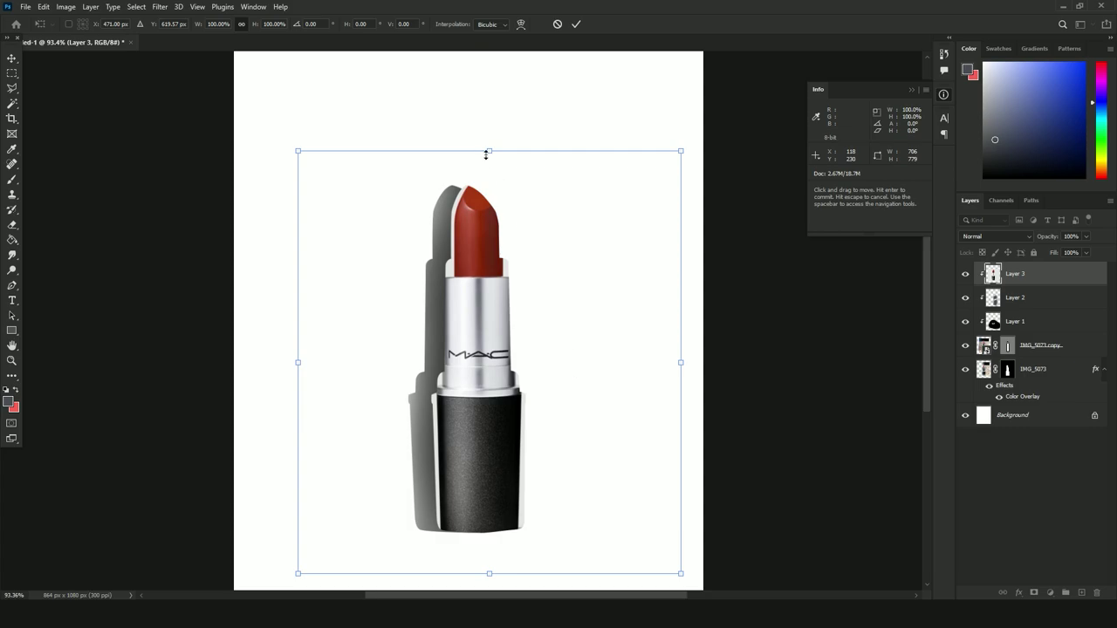
pyautogui.moveTo(486, 155)
pyautogui.mouseDown()
pyautogui.moveTo(480, 89)
pyautogui.moveTo(478, 154)
pyautogui.mouseUp()
pyautogui.press('Return')
pyautogui.press('e')
pyautogui.moveTo(453, 205)
pyautogui.mouseDown()
pyautogui.moveTo(430, 259)
pyautogui.moveTo(394, 272)
pyautogui.moveTo(427, 314)
pyautogui.moveTo(466, 327)
pyautogui.moveTo(412, 345)
pyautogui.moveTo(482, 335)
pyautogui.moveTo(485, 430)
pyautogui.mouseUp()
# Flip Layer 3 horizontally onto the lower case, erasing its overlap on the collar, and set its opacity to 83%.
pyautogui.hotkey('ctrl', 't')
pyautogui.rightClick(476, 404)
pyautogui.click(501, 391)
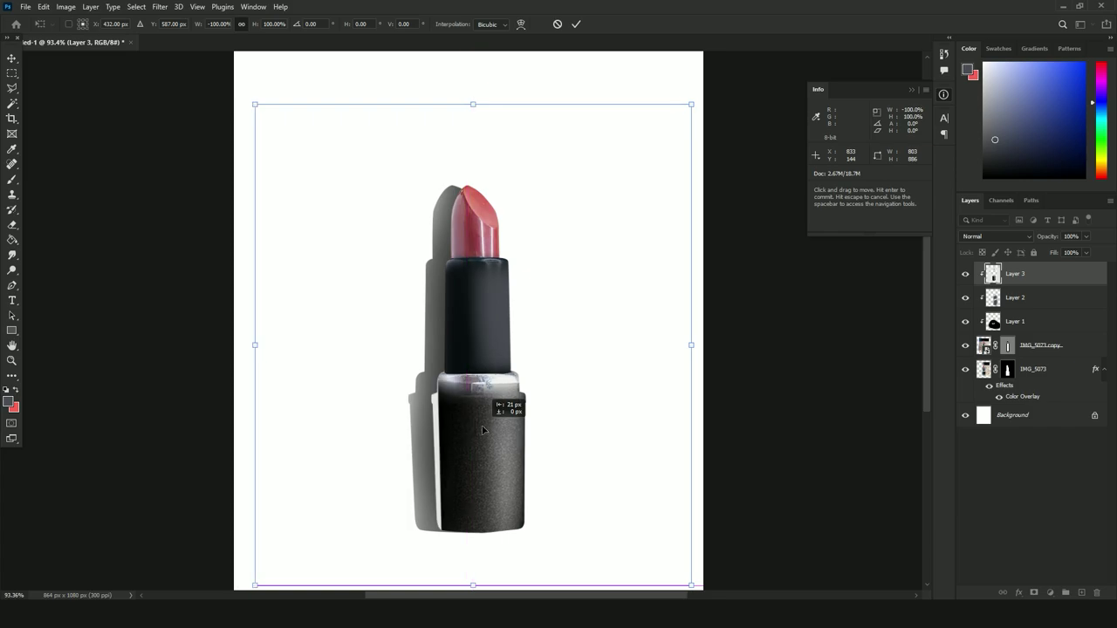
pyautogui.press('Return')
pyautogui.moveTo(438, 506)
pyautogui.mouseDown()
pyautogui.moveTo(422, 524)
pyautogui.moveTo(398, 300)
pyautogui.moveTo(387, 367)
pyautogui.moveTo(436, 374)
pyautogui.moveTo(544, 336)
pyautogui.moveTo(444, 373)
pyautogui.mouseUp()
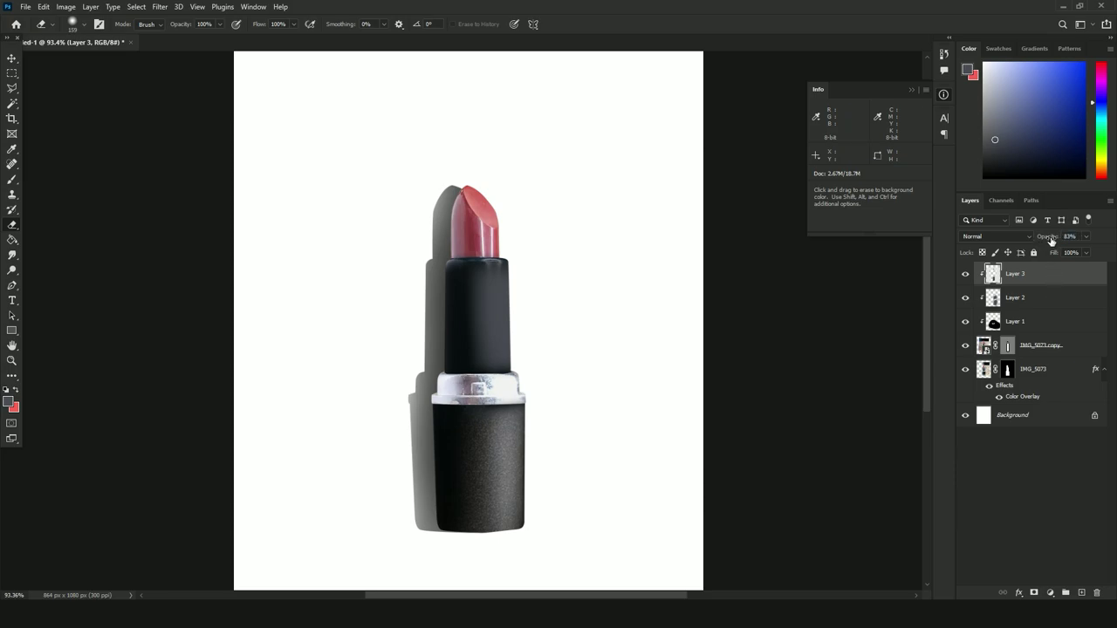
# Duplicate Layer 3, move the copy up over the inner black tube and clip it to the lipstick.
pyautogui.hotkey('ctrl', 'j')
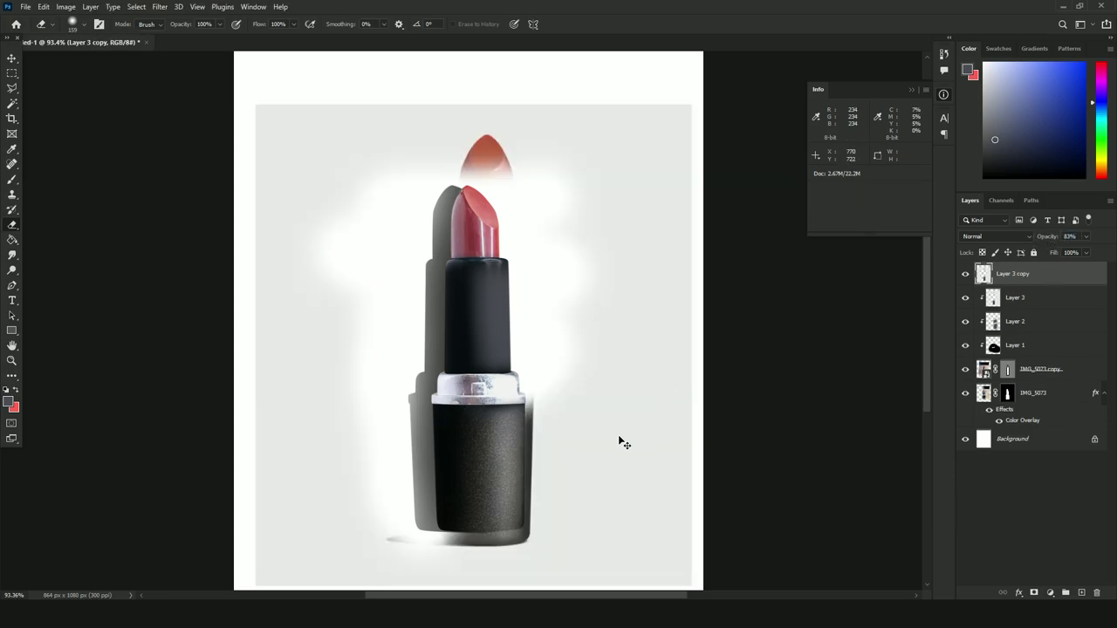
pyautogui.hotkey('ctrl', 't')
pyautogui.moveTo(514, 447); pyautogui.dragTo(507, 284)
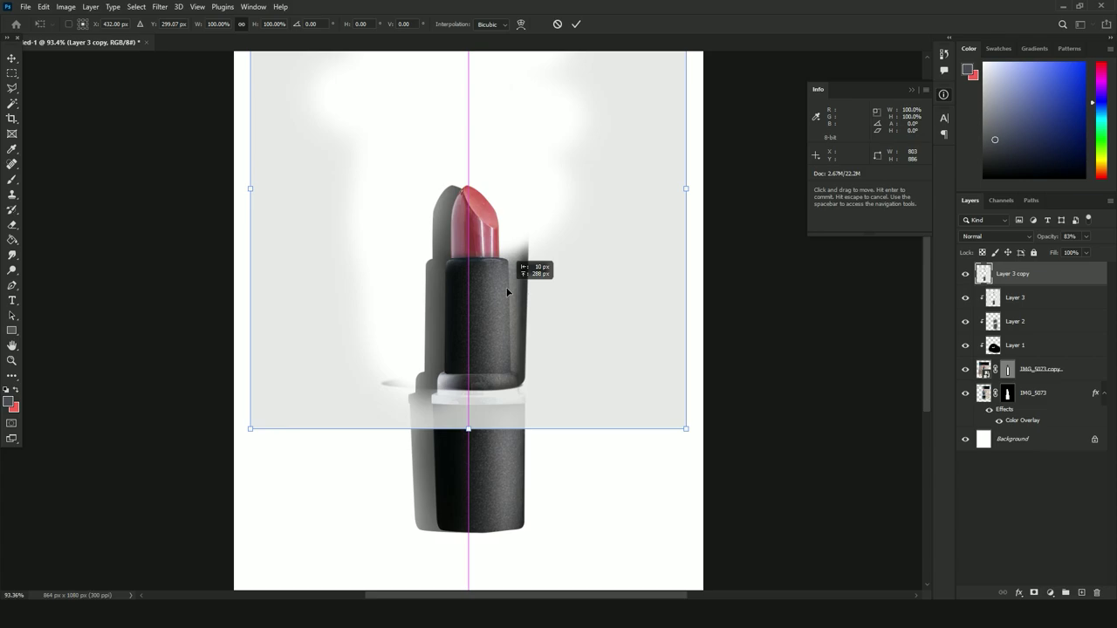
pyautogui.press('Return')
pyautogui.press('e')
pyautogui.keyDown('alt'); pyautogui.click(1025, 281); pyautogui.keyUp('alt')
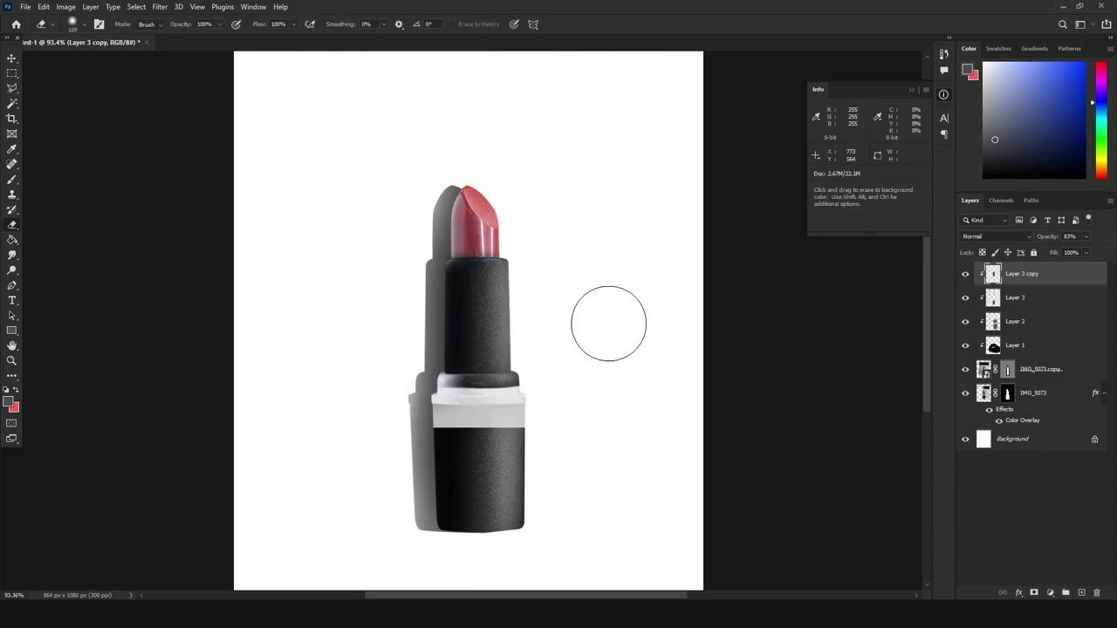
# Erase the Layer 3 copy's spill over the collar and lower case, and set its opacity to 67%.
pyautogui.moveTo(506, 390)
pyautogui.mouseDown()
pyautogui.moveTo(486, 395)
pyautogui.moveTo(453, 441)
pyautogui.mouseUp()
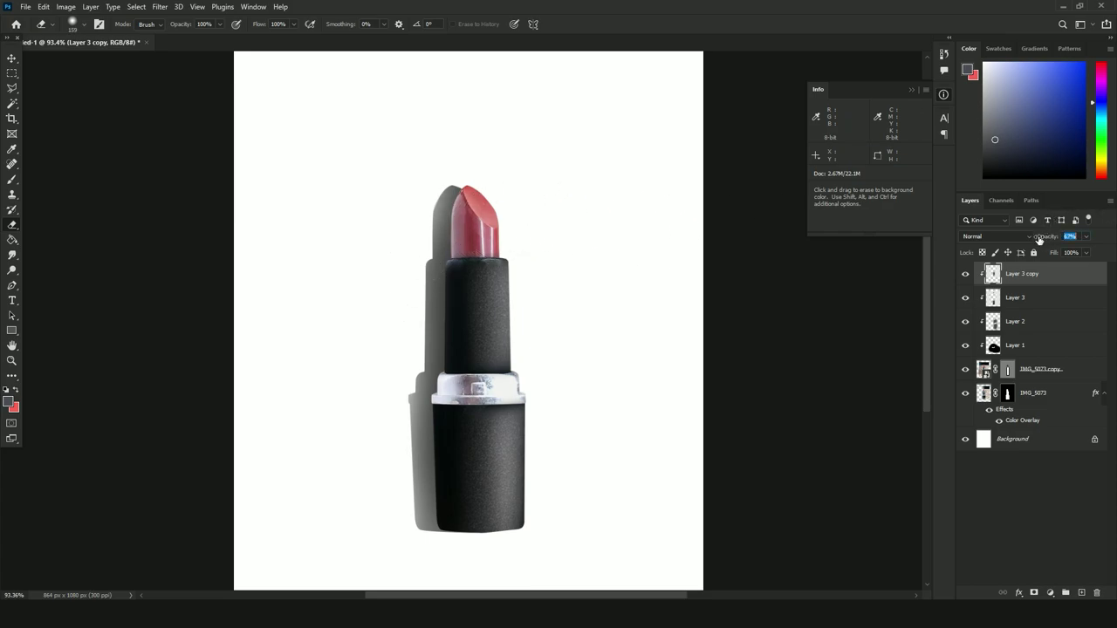
pyautogui.scroll(-2, 559, 340)
pyautogui.press('z')
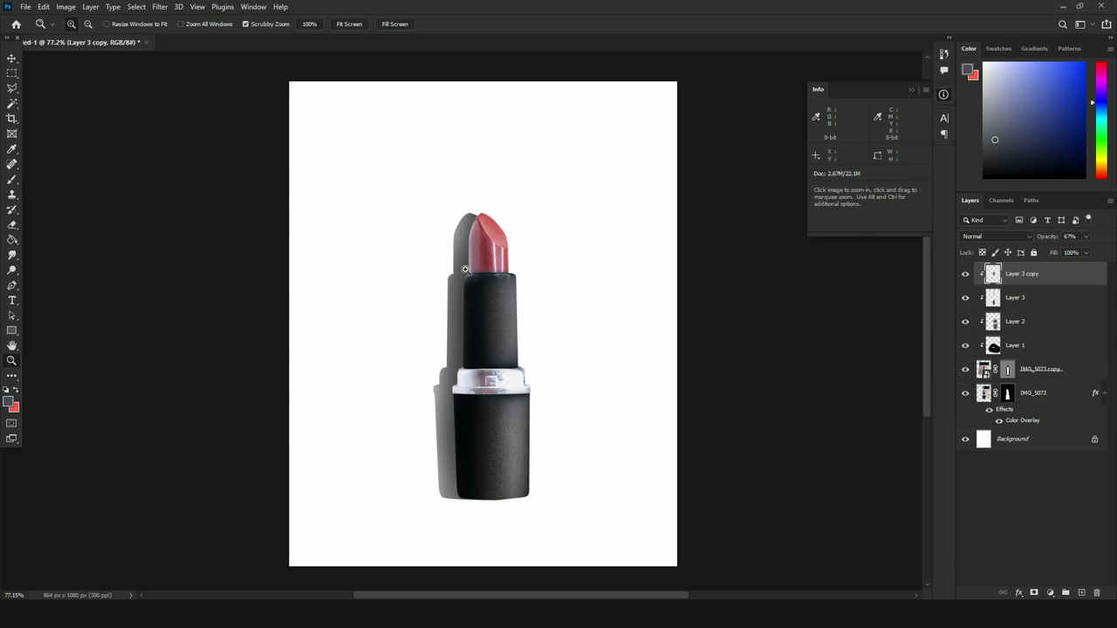
pyautogui.scroll(1, 465, 269)
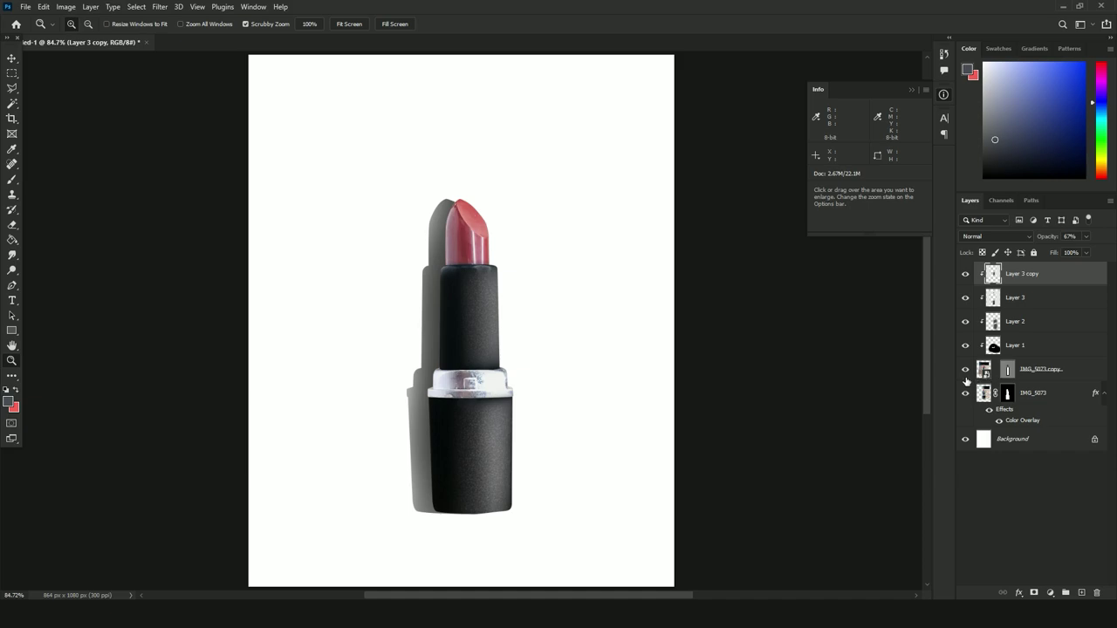
# Compare the retouched lipstick with the original by hiding and reshowing the clipped layers and the shadow layer.
pyautogui.moveTo(965, 274); pyautogui.dragTo(957, 358)
pyautogui.click(966, 396)
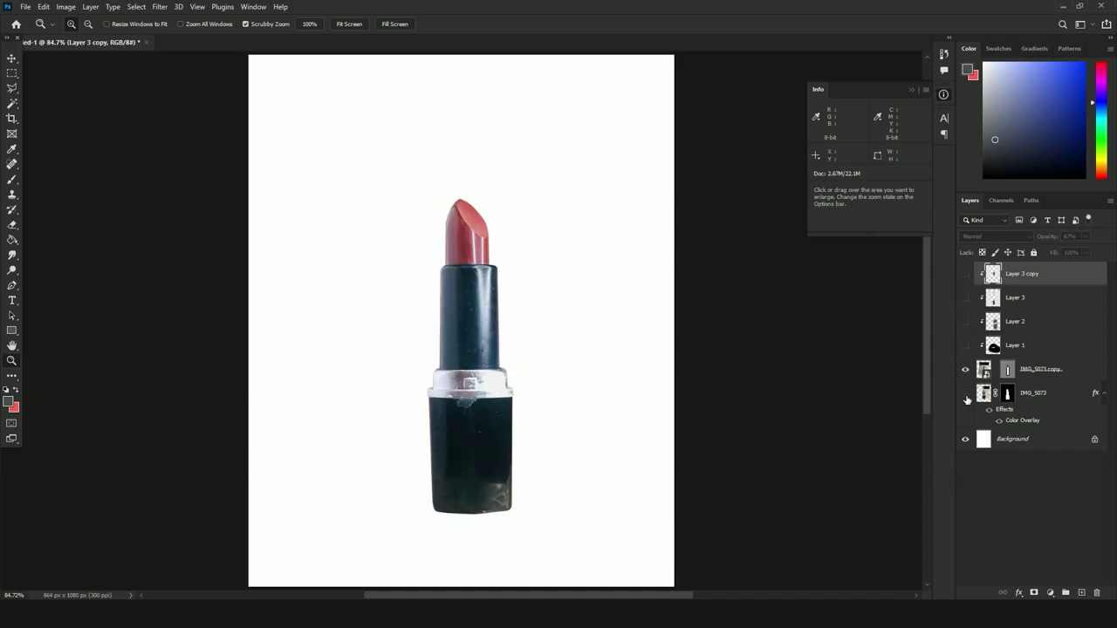
pyautogui.moveTo(965, 345); pyautogui.dragTo(969, 236)
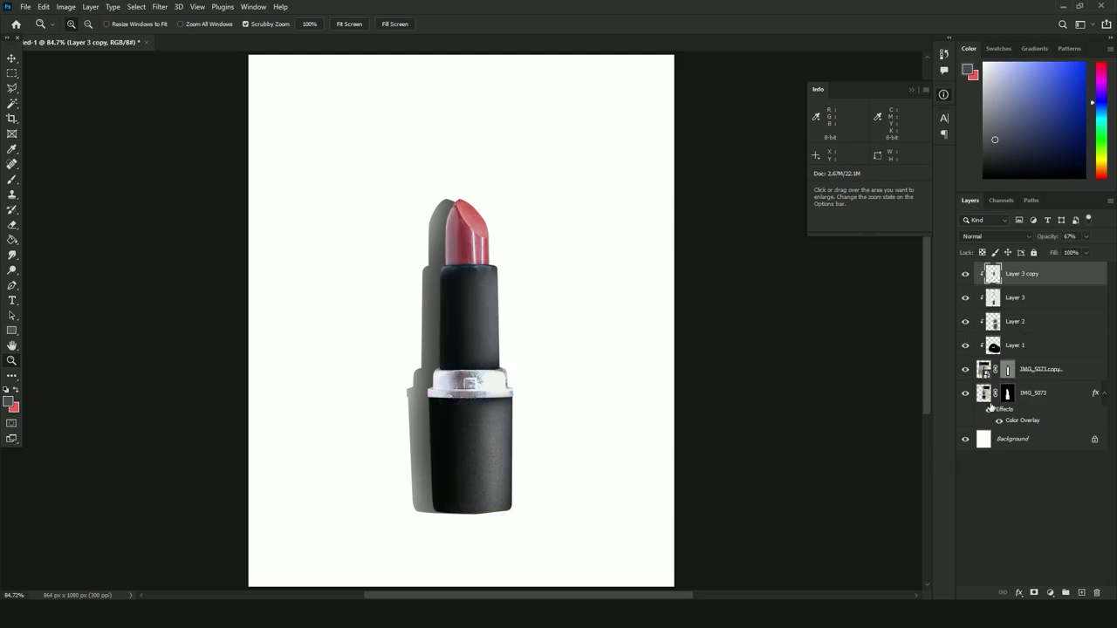
pyautogui.click(1001, 486)
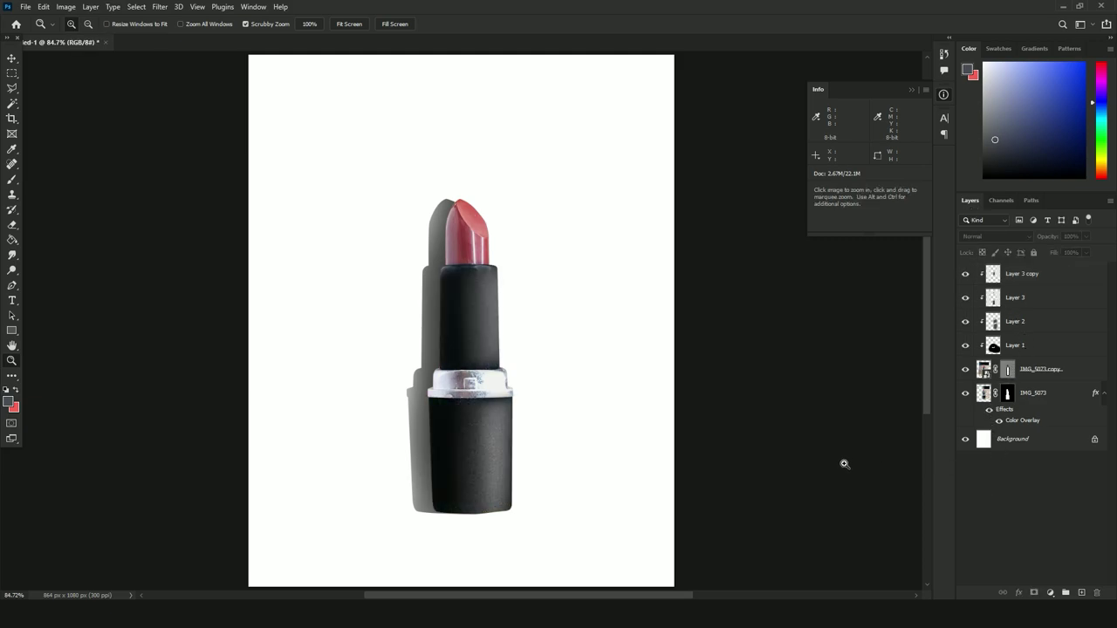
pyautogui.moveTo(355, 336); pyautogui.dragTo(345, 339)
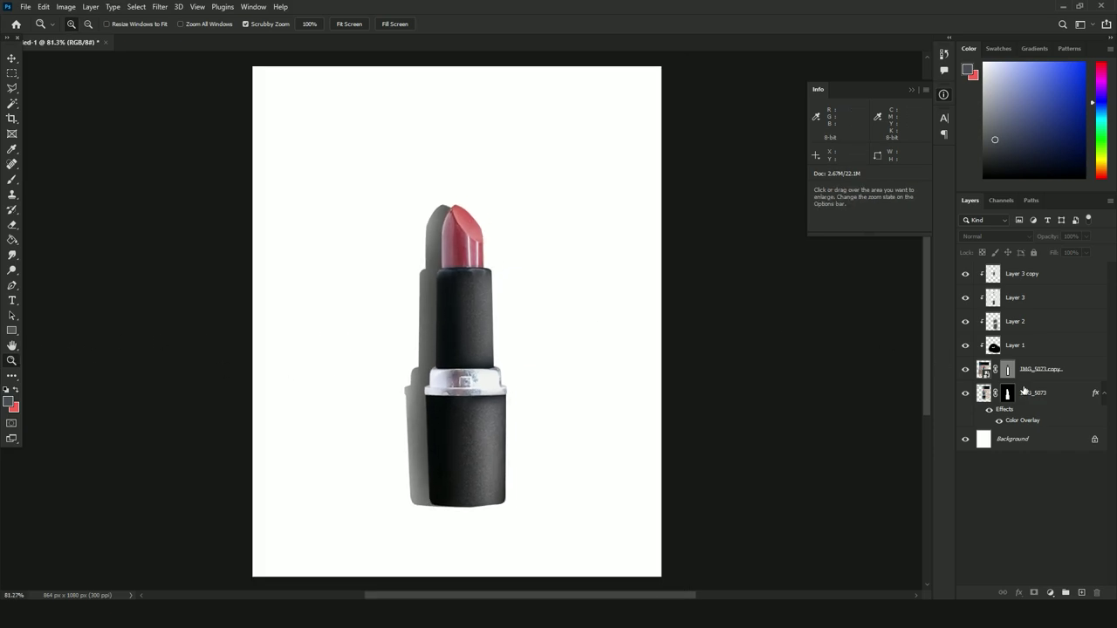
# Rasterize the IMG_5073 copy layer for retouching with the Spot Healing Brush.
pyautogui.click(1033, 376)
pyautogui.moveTo(445, 230); pyautogui.dragTo(482, 229)
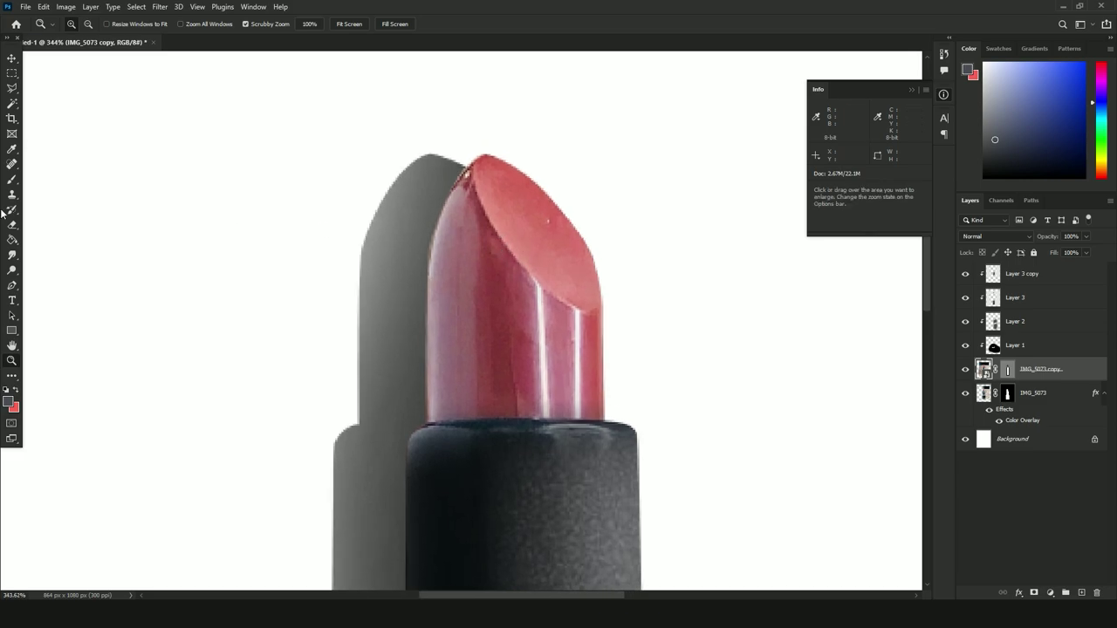
pyautogui.click(11, 164)
pyautogui.rightClick(1040, 379)
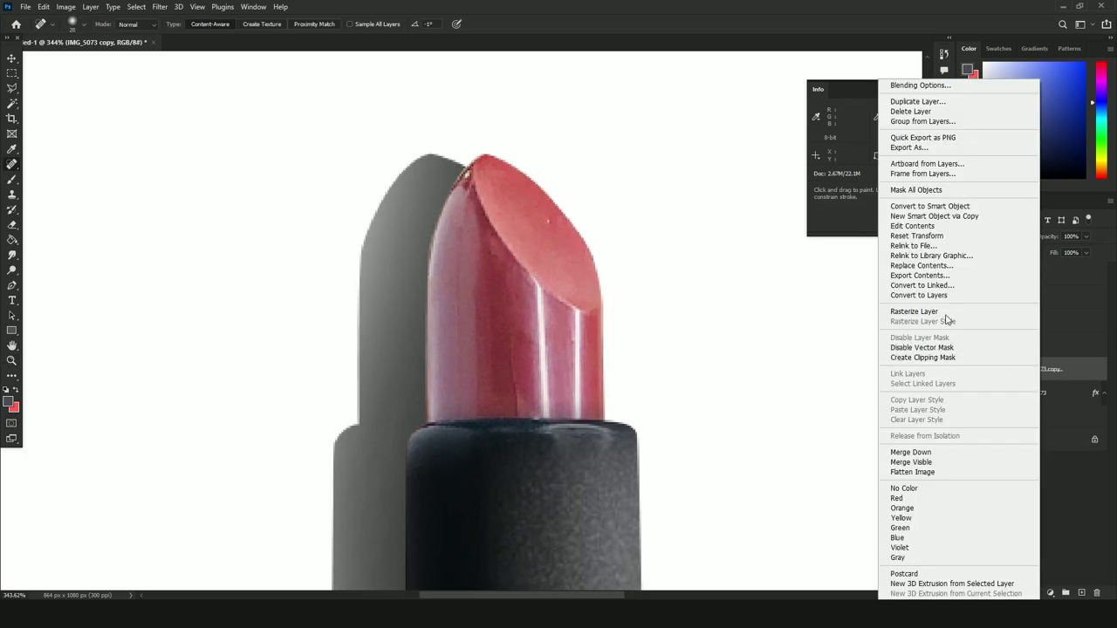
pyautogui.click(914, 312)
# Heal the blemishes on the lipstick's slanted face, tip and side, reducing the brush size for the finer spots.
pyautogui.click(531, 236)
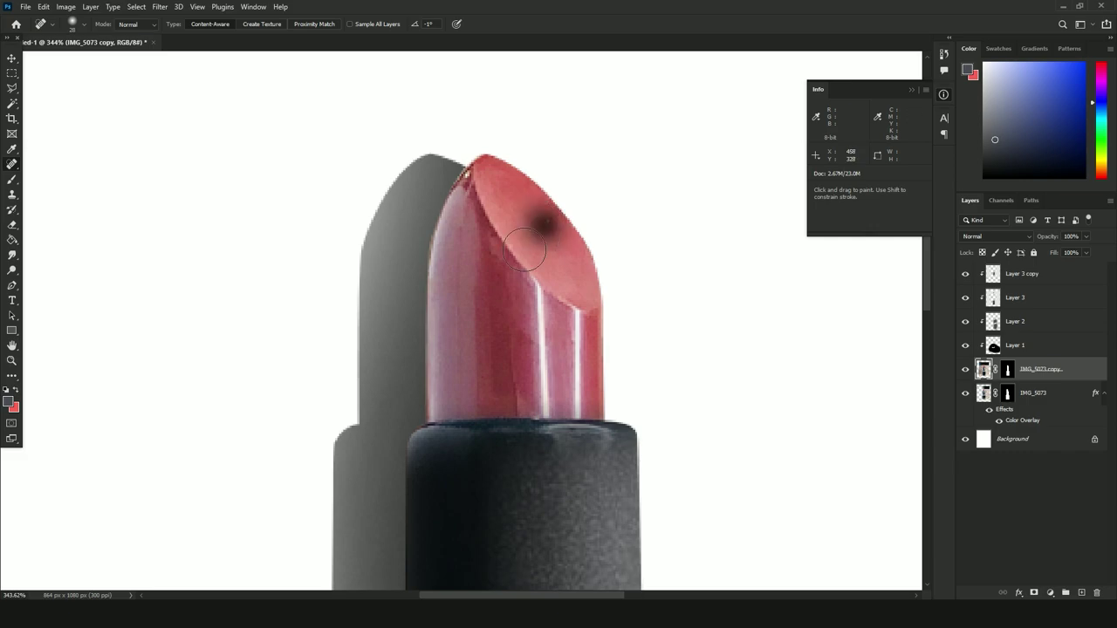
pyautogui.click(548, 307)
pyautogui.press('[')
pyautogui.press('[')
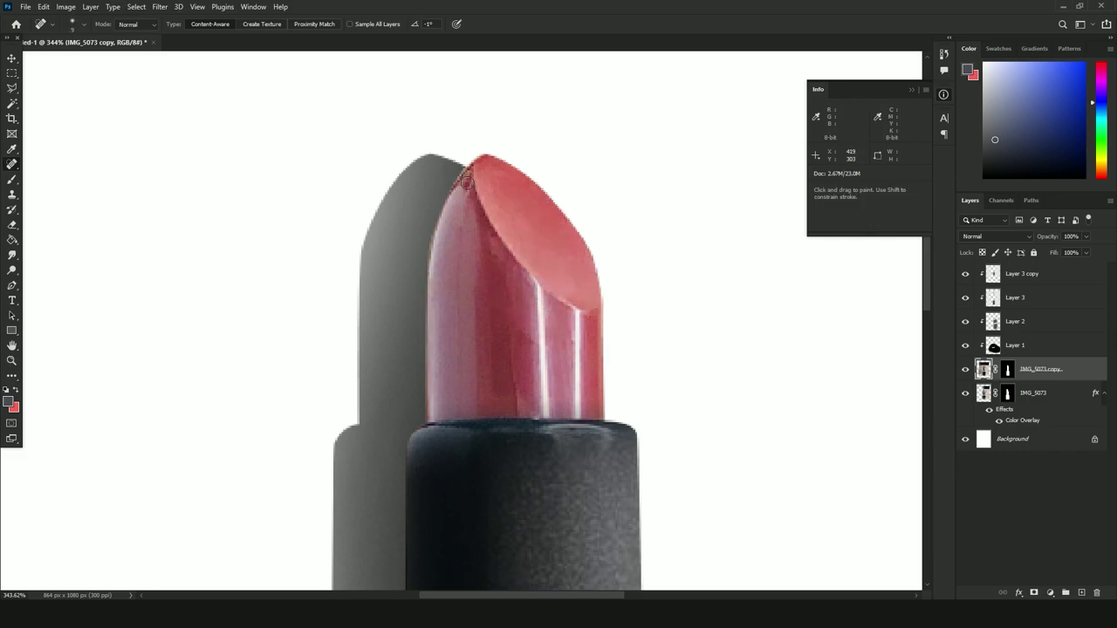
pyautogui.moveTo(491, 235); pyautogui.dragTo(502, 274)
pyautogui.scroll(-10, 514, 349)
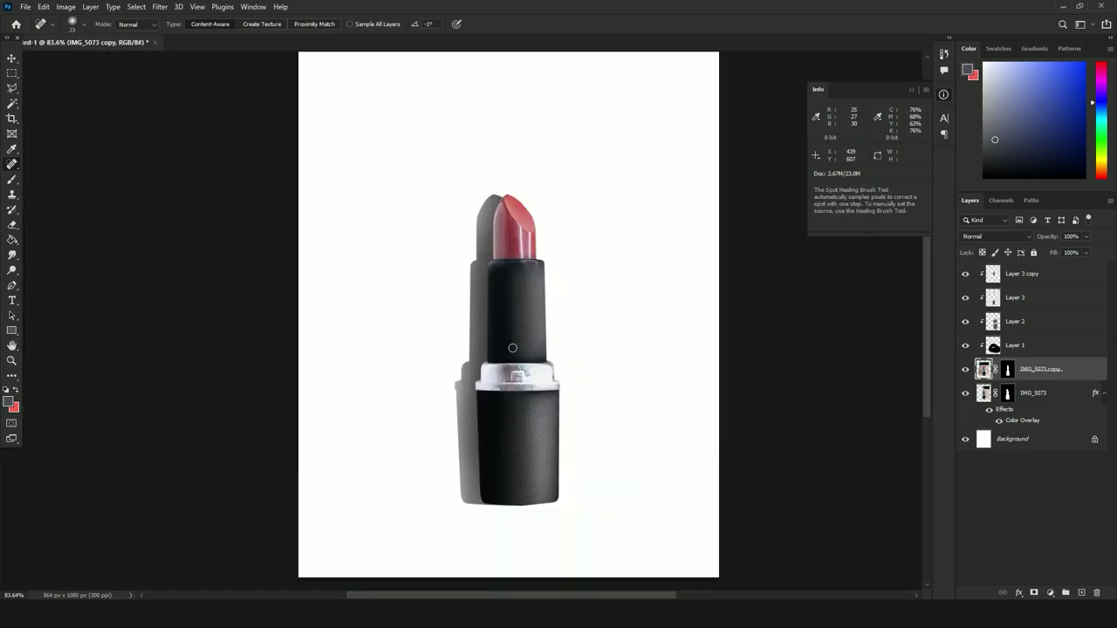
pyautogui.scroll(-1, 514, 349)
pyautogui.press(']')
pyautogui.press(']')
pyautogui.press(']')
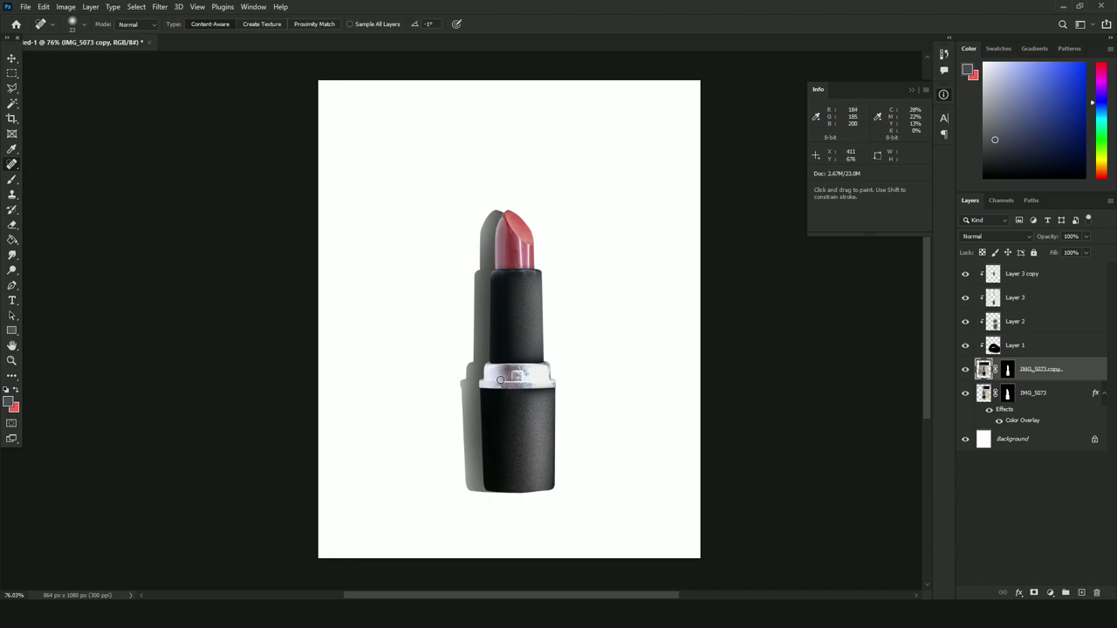
# Open the FRAGMENT PSB file from the Downloads folder.
pyautogui.click(25, 6)
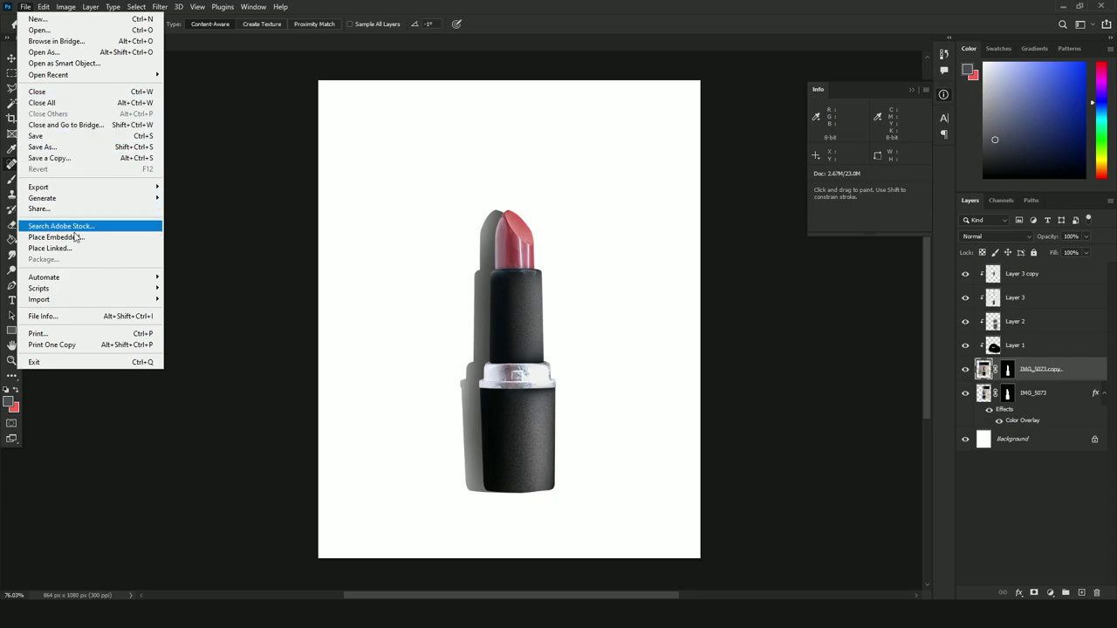
pyautogui.click(52, 30)
pyautogui.scroll(-5, 436, 305)
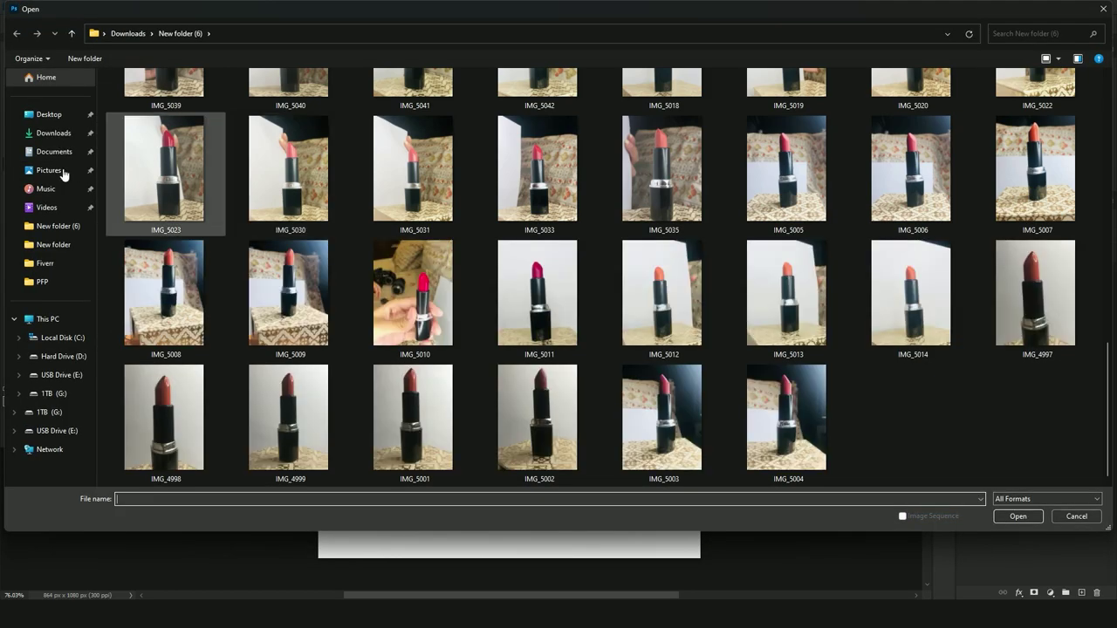
pyautogui.click(54, 151)
pyautogui.click(54, 133)
pyautogui.scroll(-15, 262, 262)
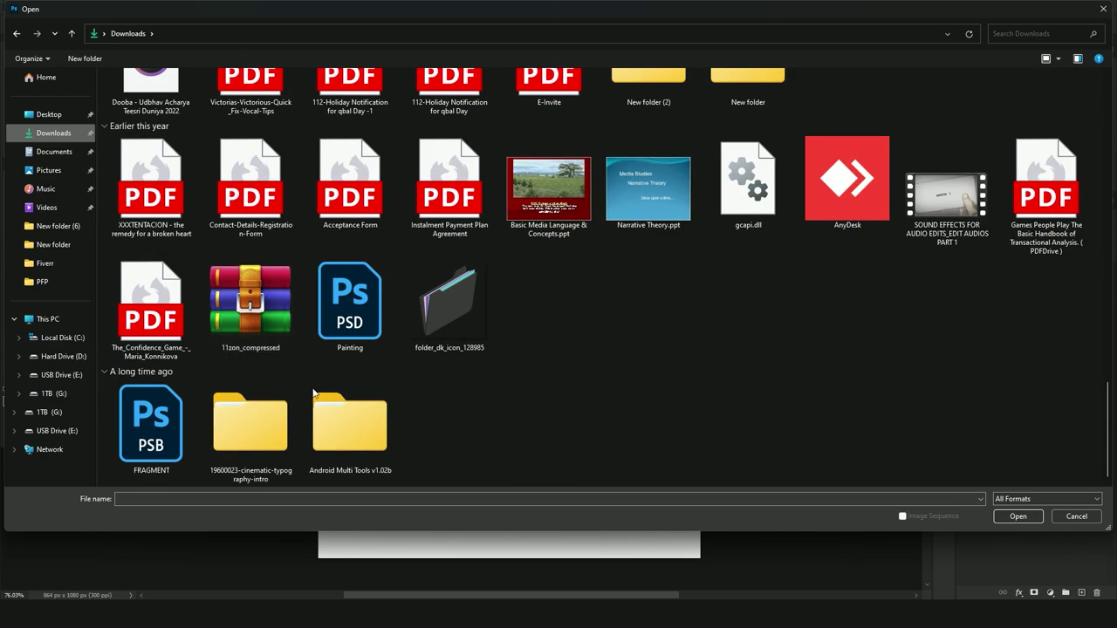
pyautogui.doubleClick(151, 434)
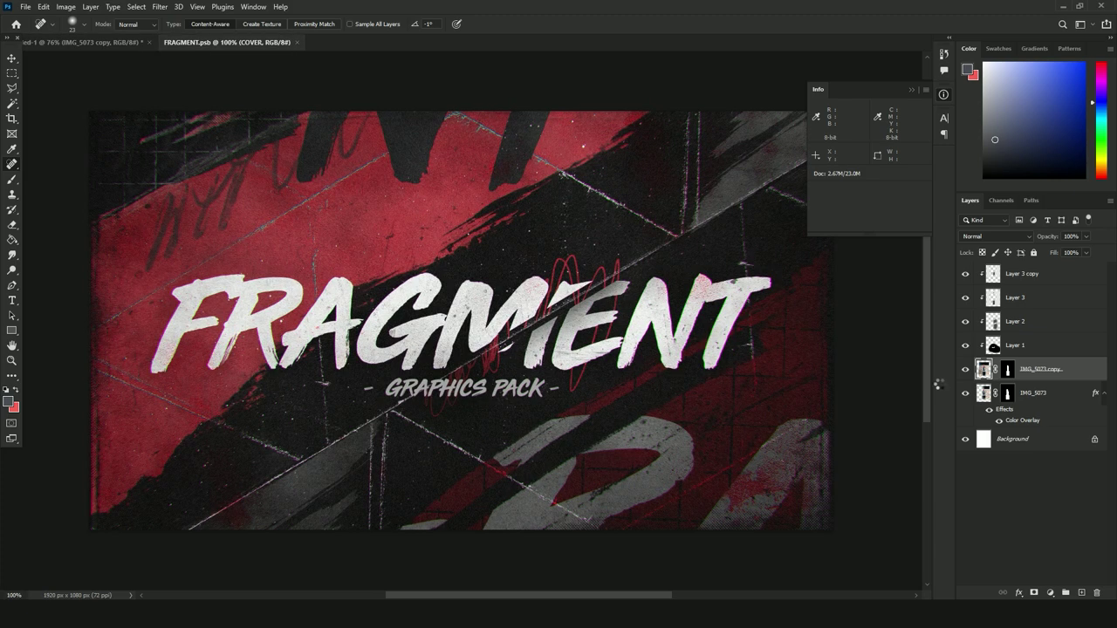
# Hide the COVER layer, show the Particles group and make its layer 3 visible.
pyautogui.click(964, 270)
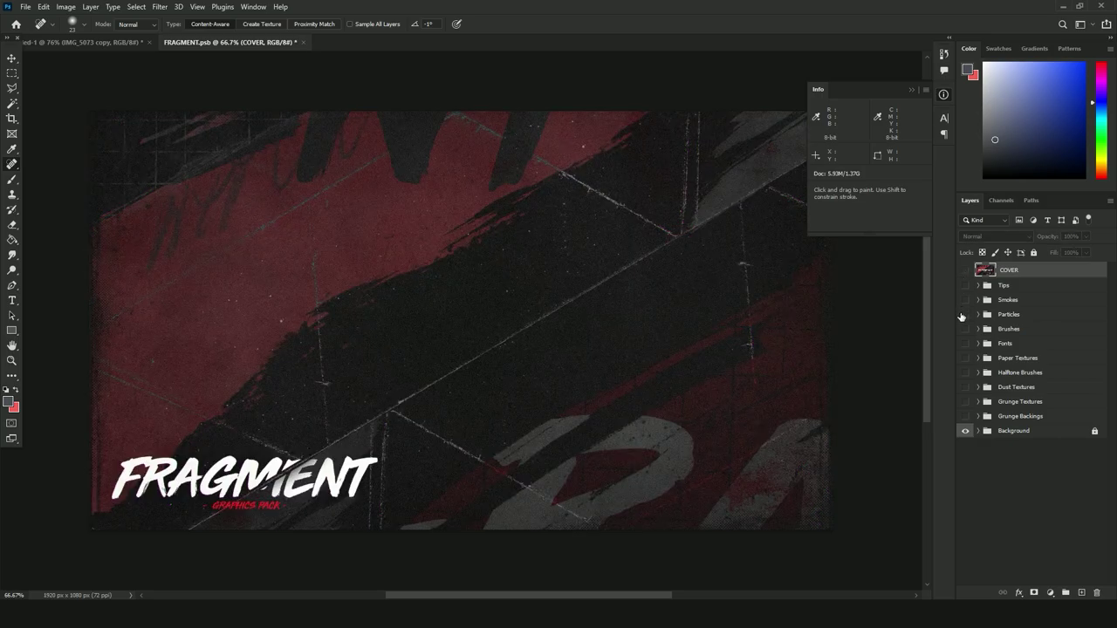
pyautogui.click(965, 315)
pyautogui.click(978, 315)
pyautogui.scroll(-2, 969, 359)
pyautogui.click(965, 331)
pyautogui.click(965, 330)
pyautogui.click(965, 315)
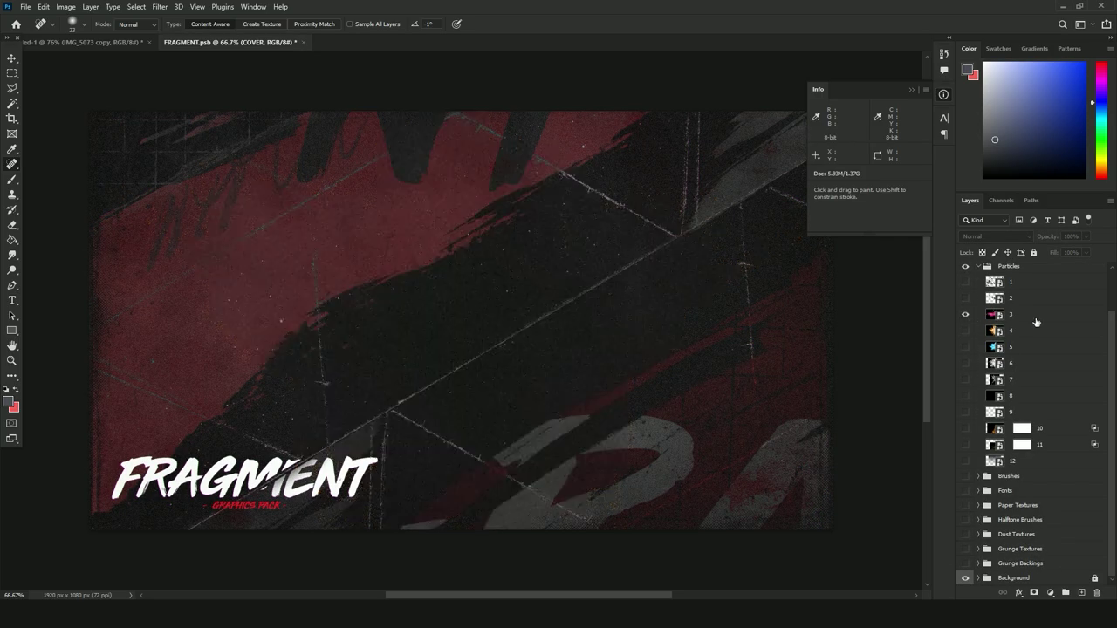
# Duplicate particle layer 3 into the Untitled-1 document and switch to that document.
pyautogui.rightClick(1036, 319)
pyautogui.click(912, 101)
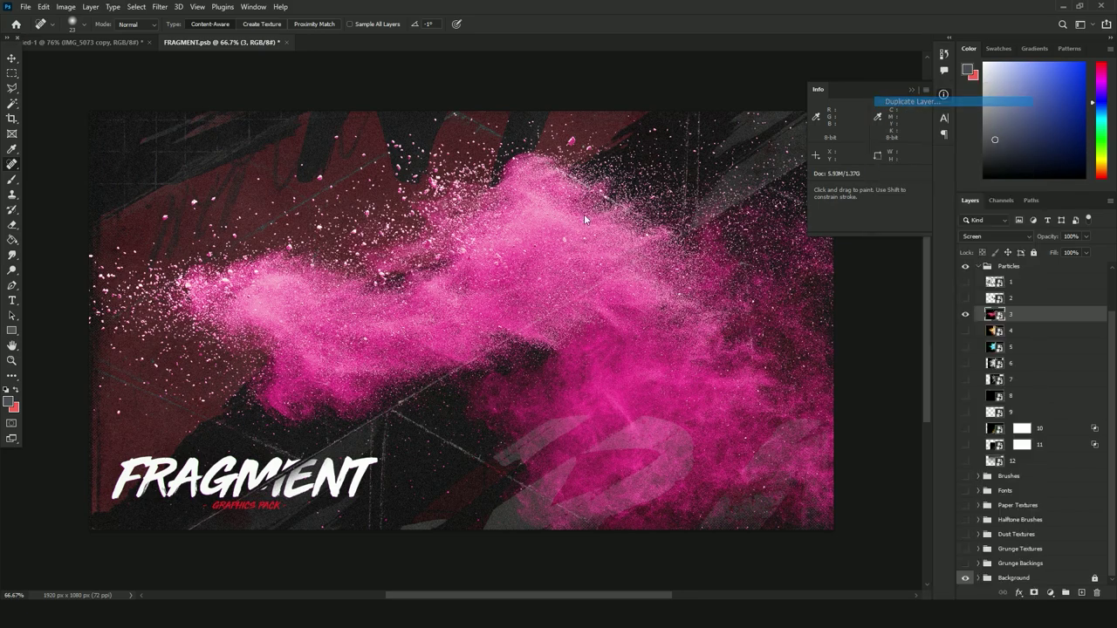
pyautogui.click(506, 213)
pyautogui.click(504, 223)
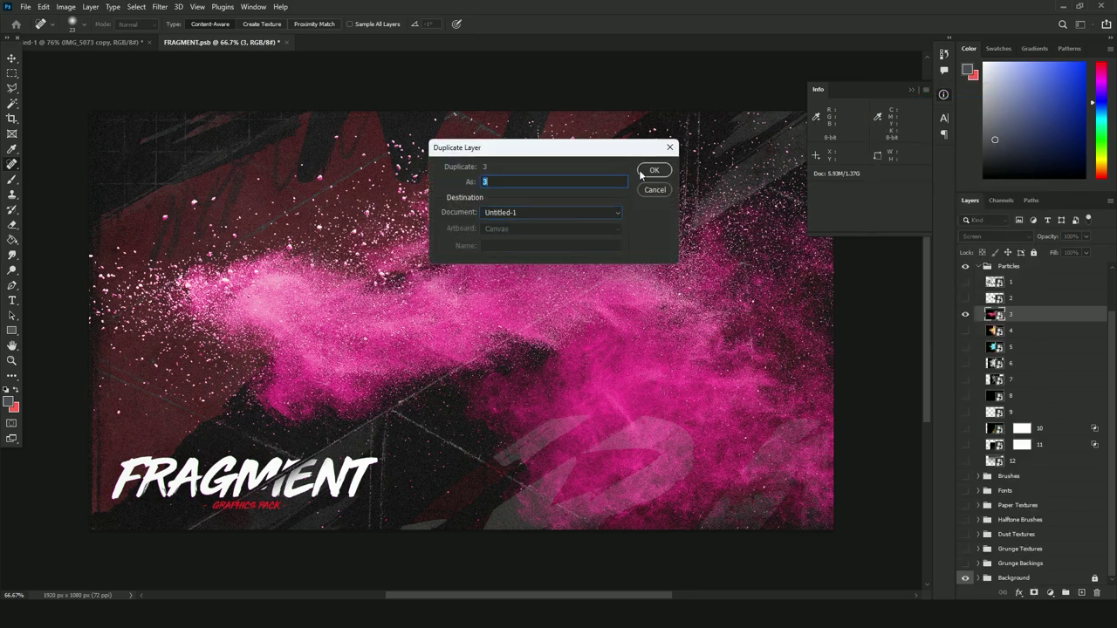
pyautogui.click(650, 170)
pyautogui.click(69, 42)
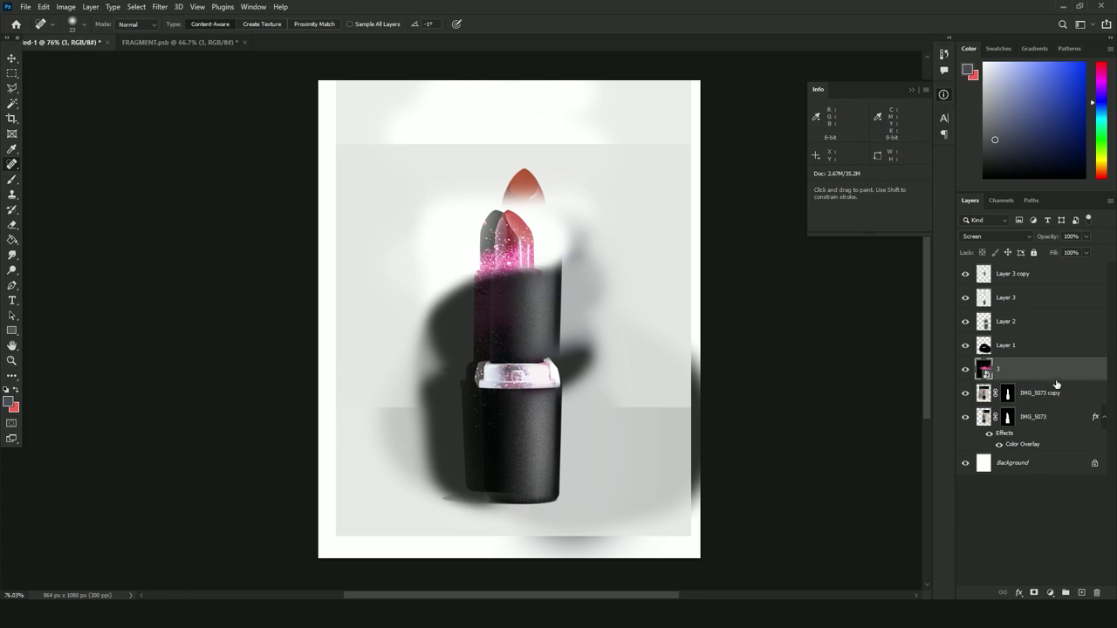
# Place particle layer 3 between the IMG_5073 shadow layer and the Background, with its blend mode set to Subtract.
pyautogui.moveTo(1056, 384); pyautogui.dragTo(1052, 452)
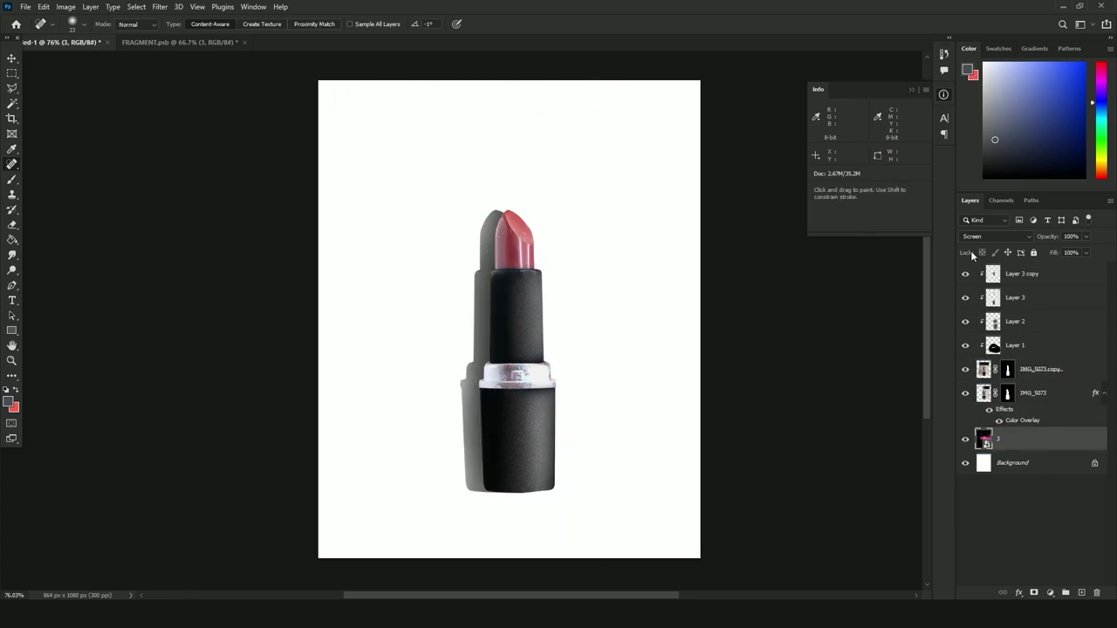
pyautogui.click(981, 237)
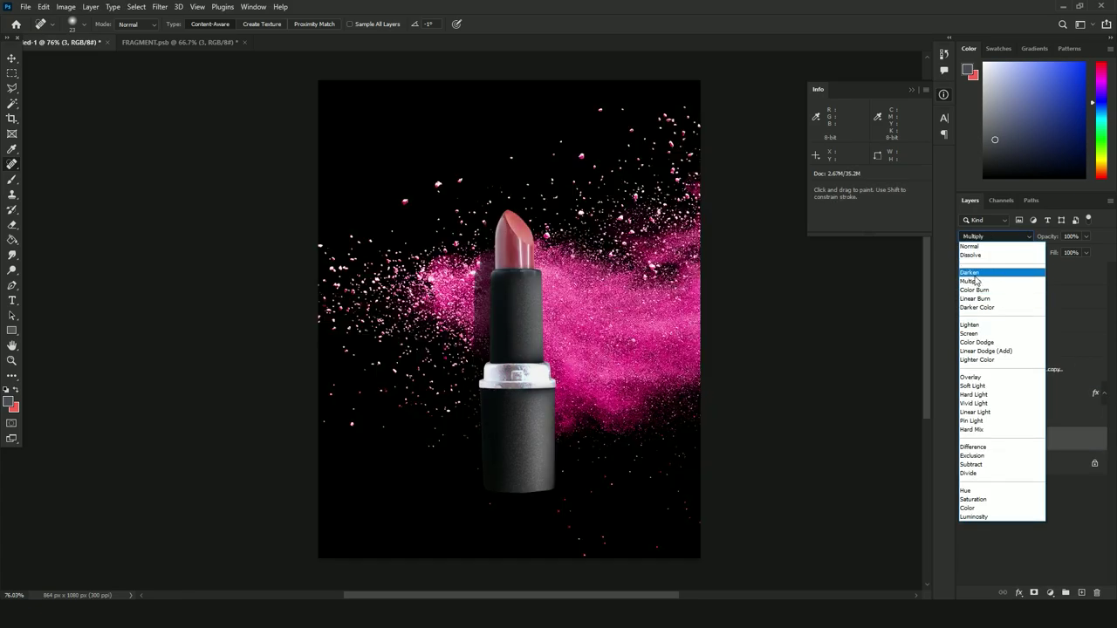
pyautogui.click(973, 464)
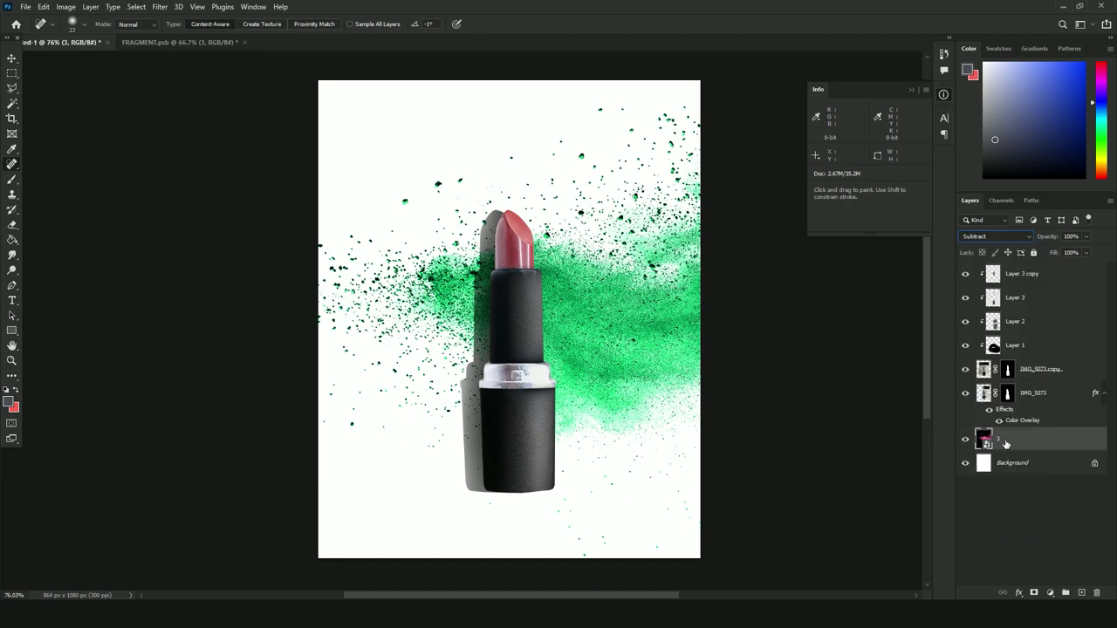
# Colorize particle layer 3 with Hue/Saturation using hue 184, saturation 45 and lightness -4 for a lipstick-matching red.
pyautogui.hotkey('ctrl', 'u')
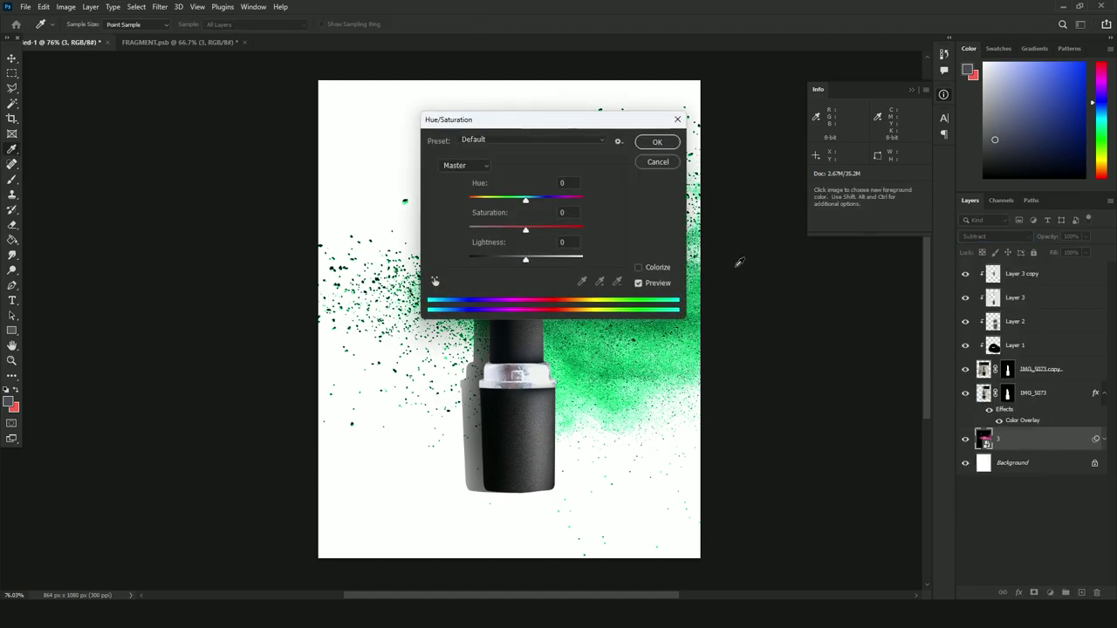
pyautogui.moveTo(553, 120); pyautogui.dragTo(825, 57)
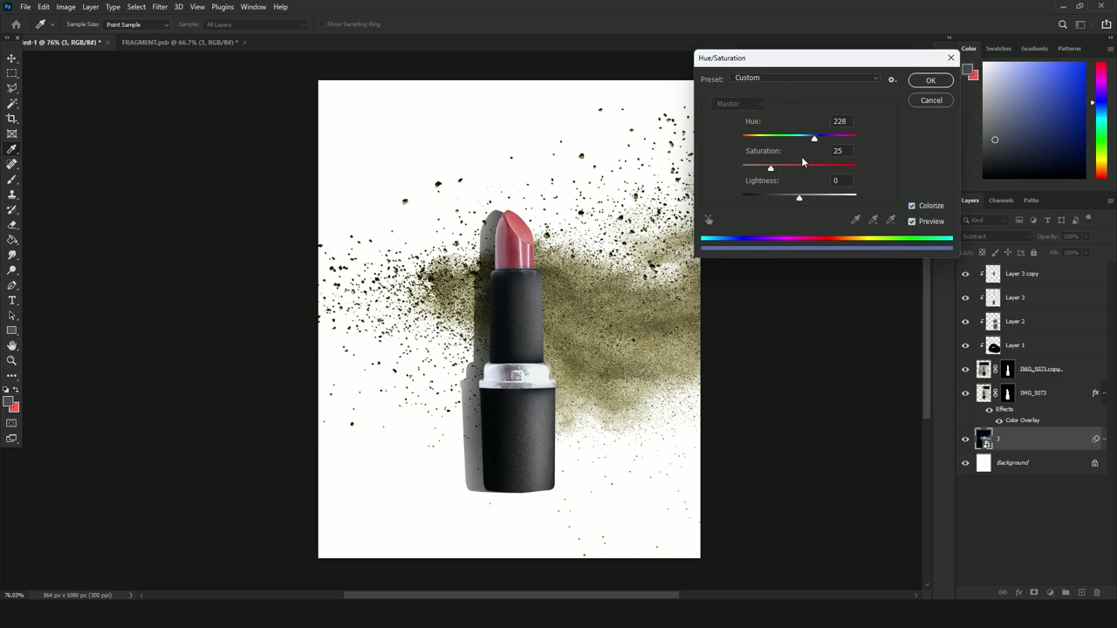
pyautogui.moveTo(771, 167); pyautogui.dragTo(794, 167)
pyautogui.moveTo(799, 197)
pyautogui.mouseDown()
pyautogui.moveTo(810, 197)
pyautogui.moveTo(795, 198)
pyautogui.mouseUp()
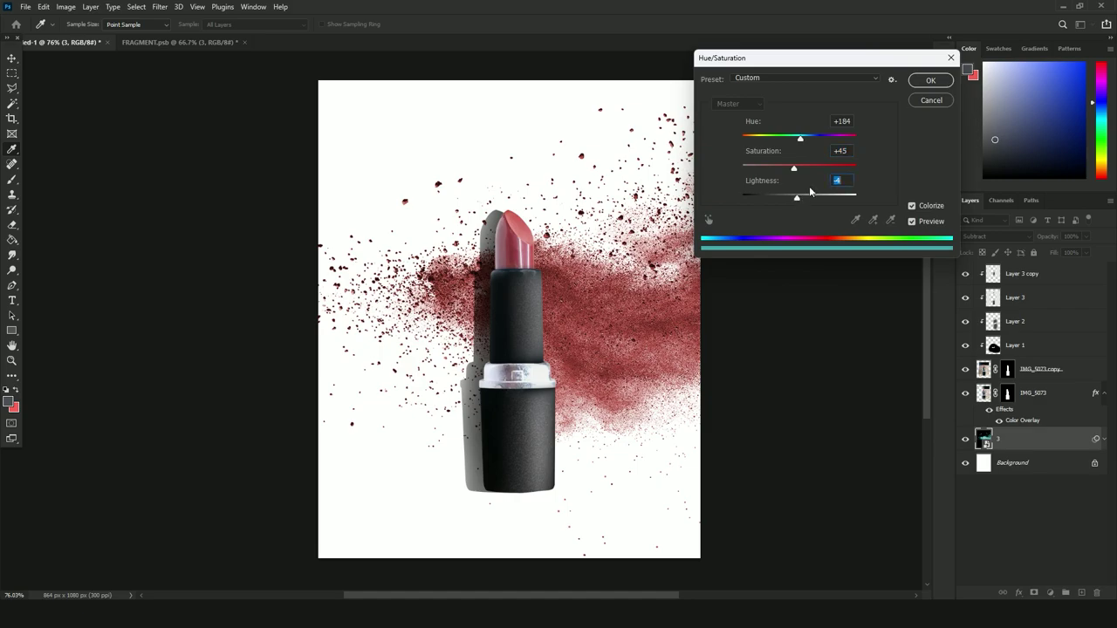
pyautogui.click(919, 86)
# Rotate particle layer 3 to about -42° and position it so the powder sweeps diagonally behind the lipstick.
pyautogui.hotkey('ctrl', 't')
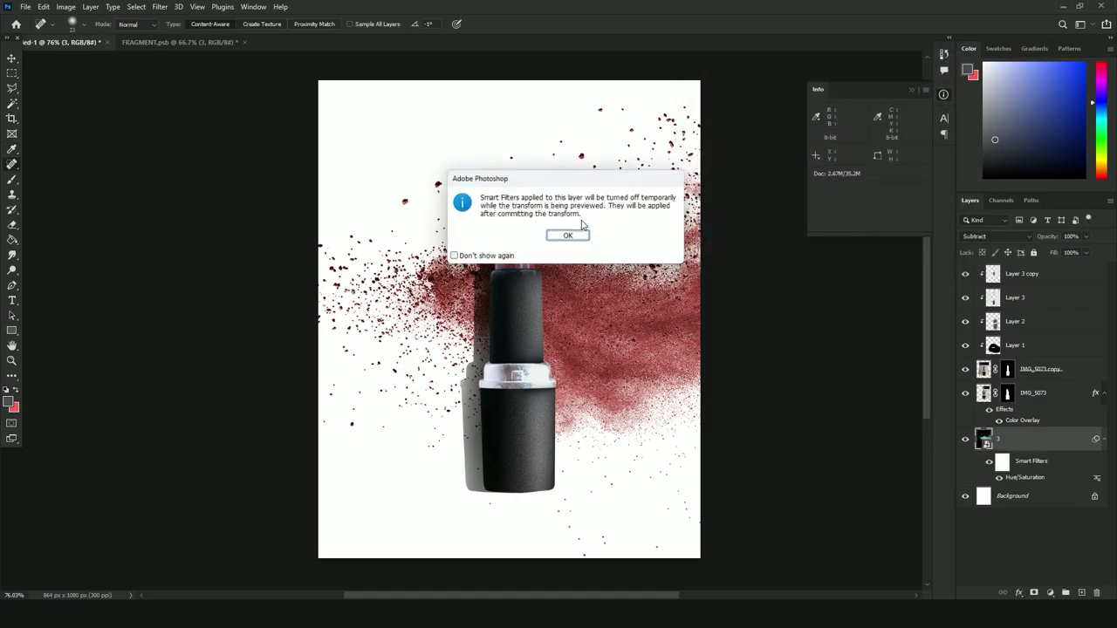
pyautogui.click(573, 233)
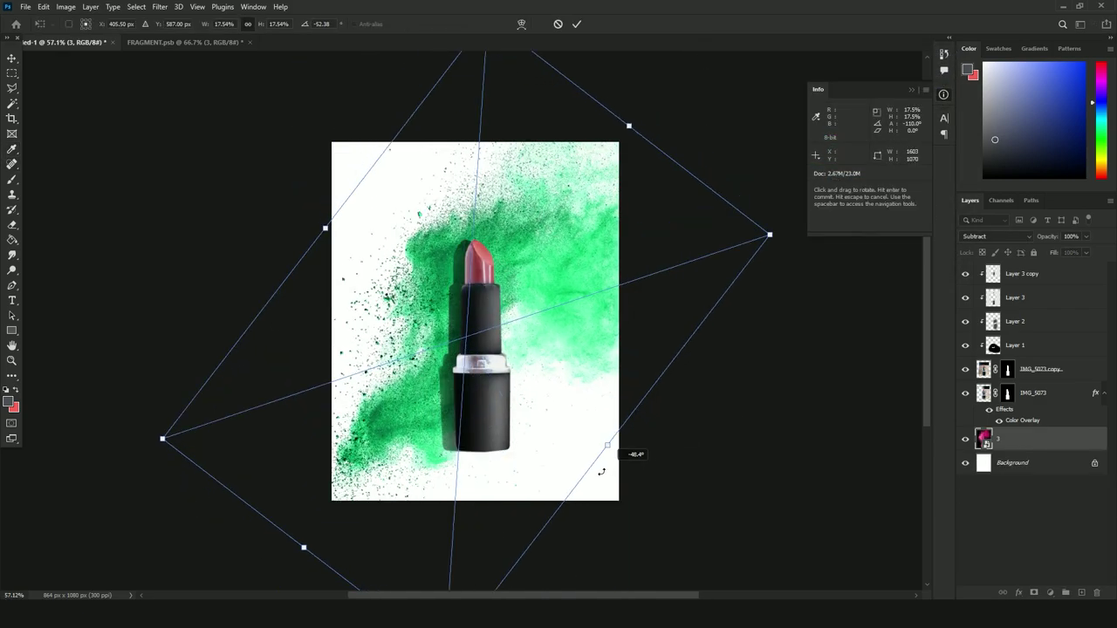
pyautogui.moveTo(601, 472); pyautogui.dragTo(534, 461)
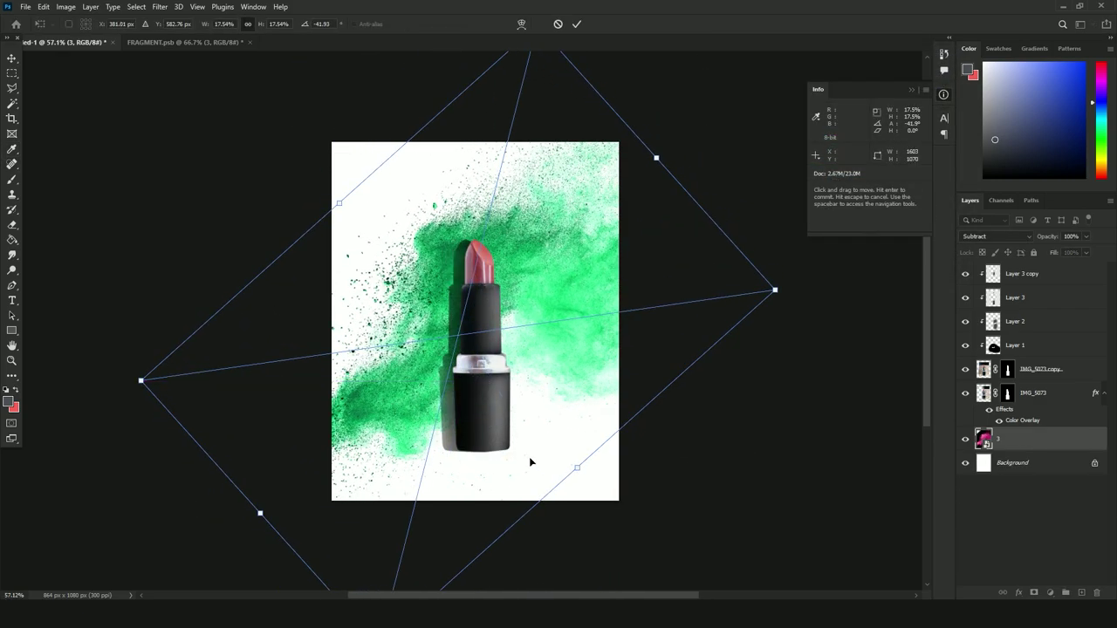
pyautogui.press('Escape')
pyautogui.scroll(5, 439, 380)
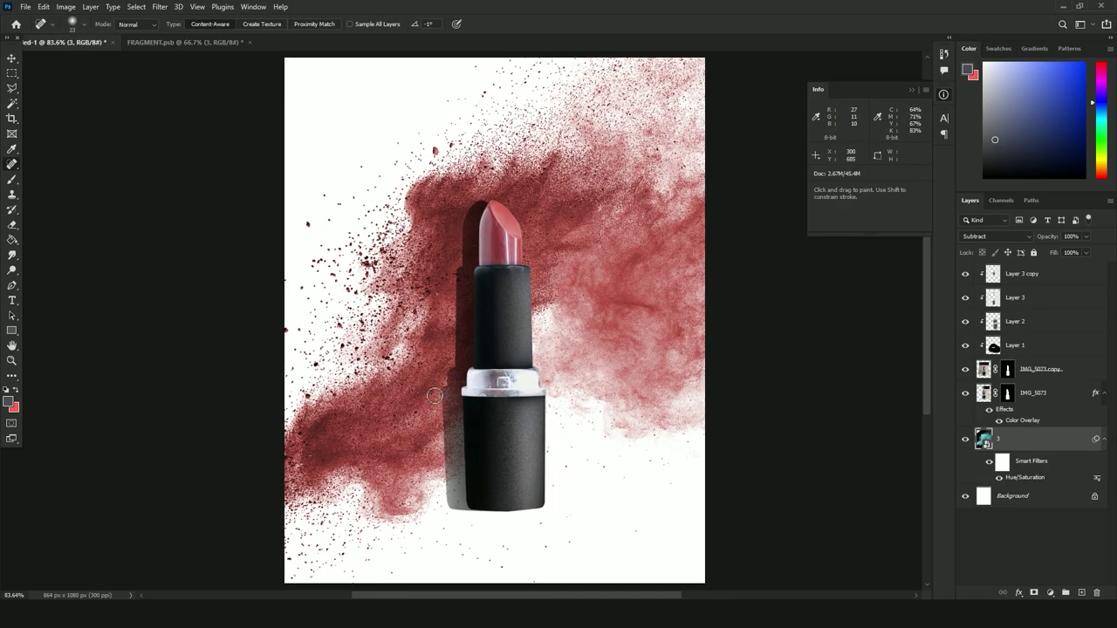
pyautogui.scroll(1, 430, 392)
pyautogui.scroll(1, 428, 392)
pyautogui.scroll(-1, 422, 397)
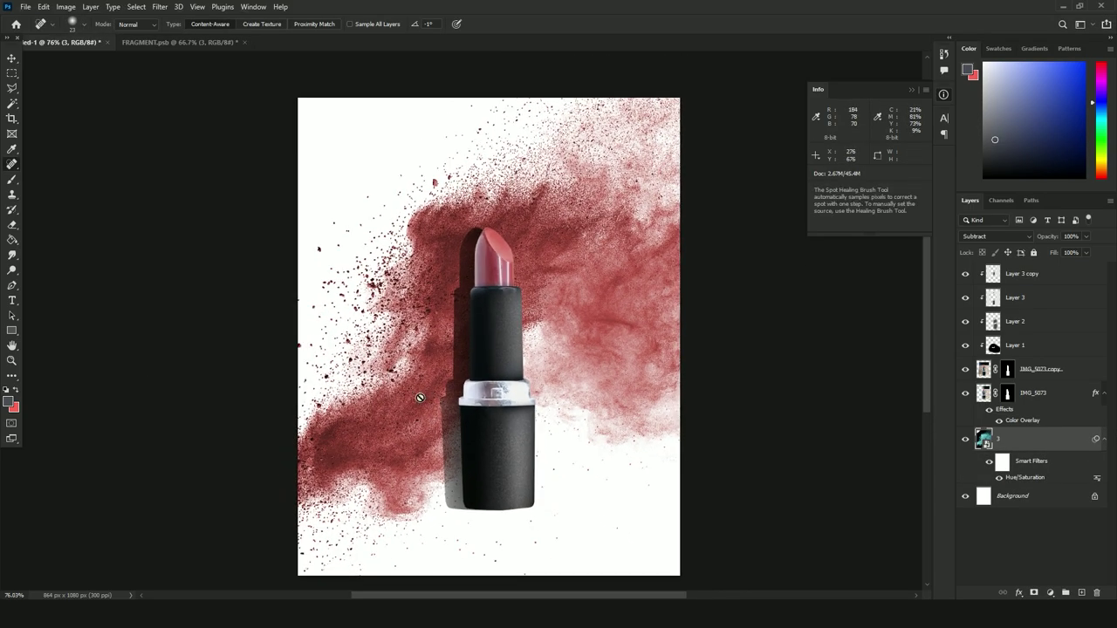
pyautogui.scroll(1, 419, 397)
# Add a Brightness/Contrast adjustment layer above Layer 3 copy and adjust its brightness and contrast.
pyautogui.click(1020, 276)
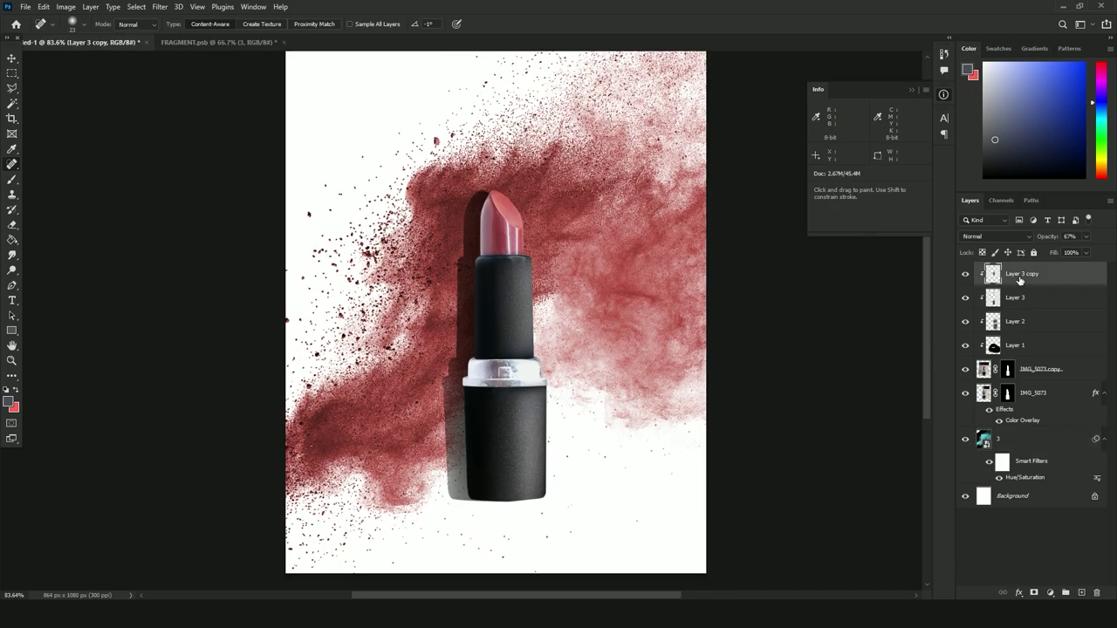
pyautogui.click(1050, 592)
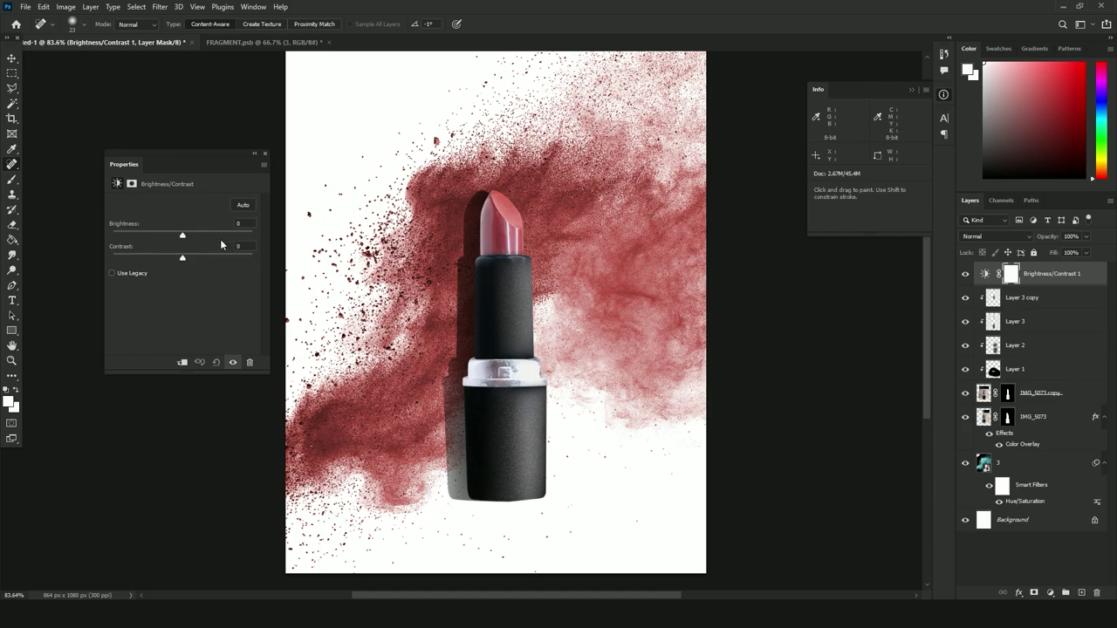
pyautogui.moveTo(182, 235); pyautogui.dragTo(205, 259)
# Add a Levels adjustment layer with input levels 4, 1.00 and 238 and output levels 6 to 255.
pyautogui.click(1051, 592)
pyautogui.click(1043, 433)
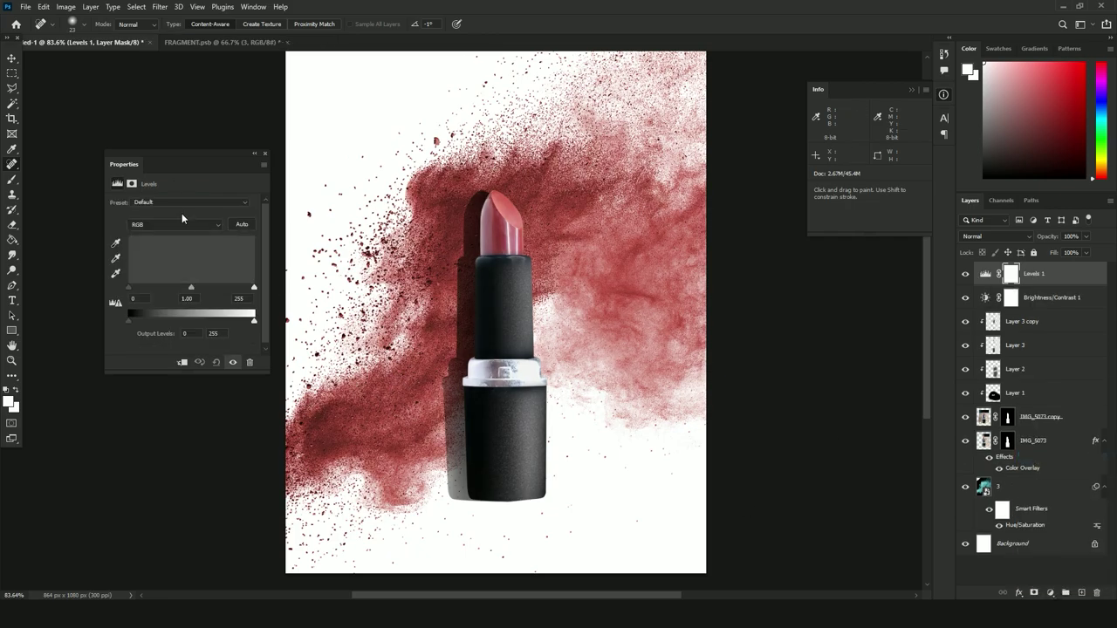
pyautogui.moveTo(191, 289); pyautogui.dragTo(245, 288)
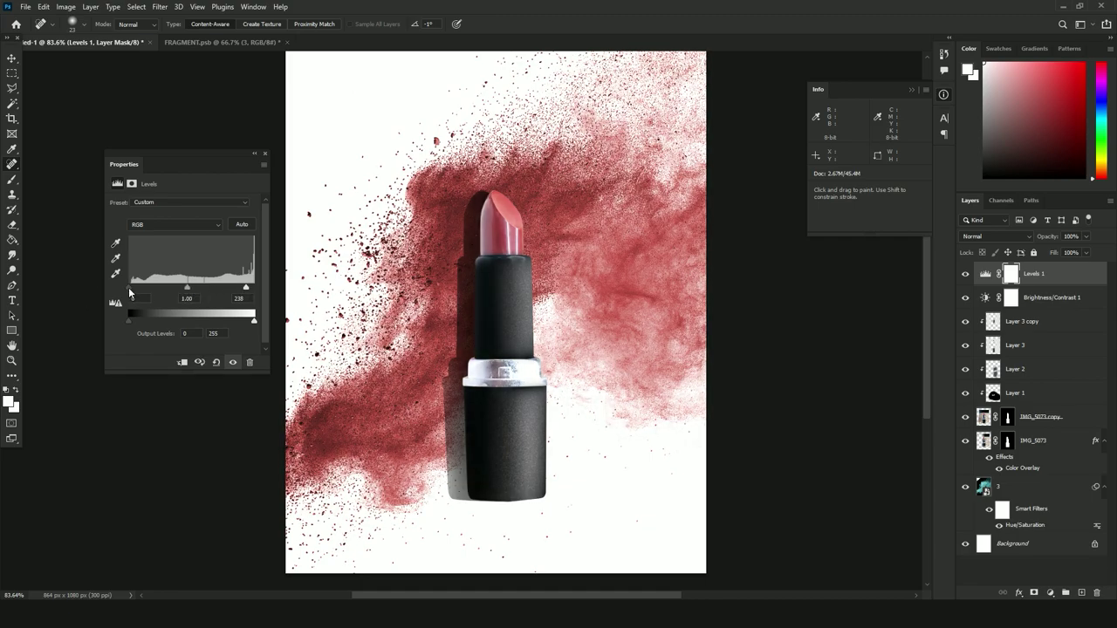
pyautogui.moveTo(131, 288); pyautogui.dragTo(131, 323)
pyautogui.moveTo(254, 322)
pyautogui.mouseDown()
pyautogui.moveTo(241, 321)
pyautogui.moveTo(274, 319)
pyautogui.mouseUp()
# Compare the image with and without the Levels and Brightness/Contrast adjustments, and examine the lipstick and powder up close.
pyautogui.click(964, 276)
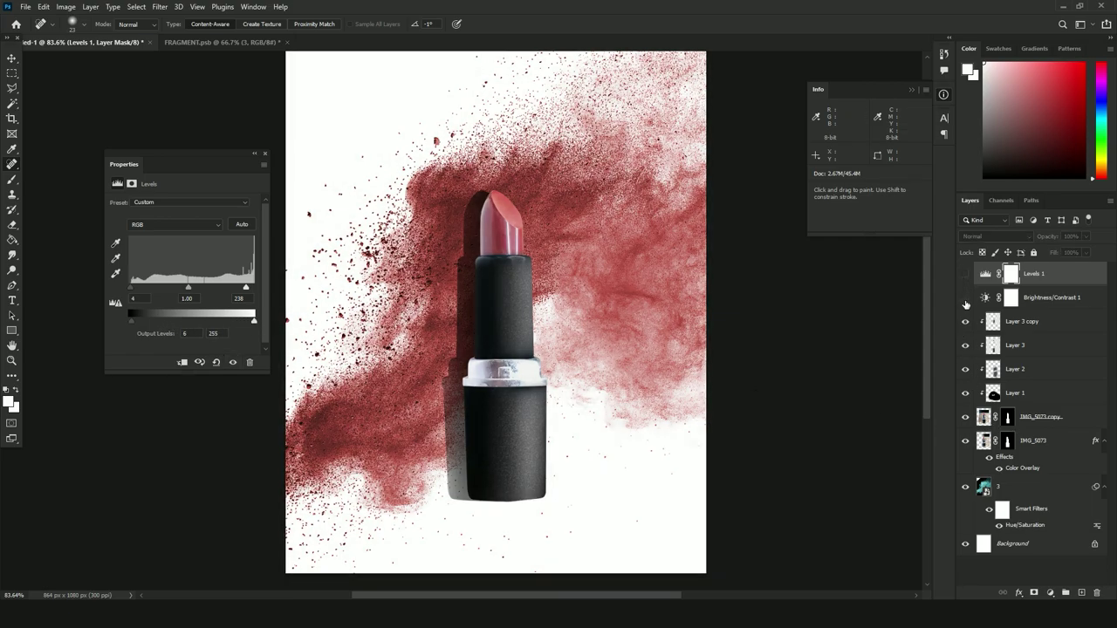
pyautogui.click(965, 276)
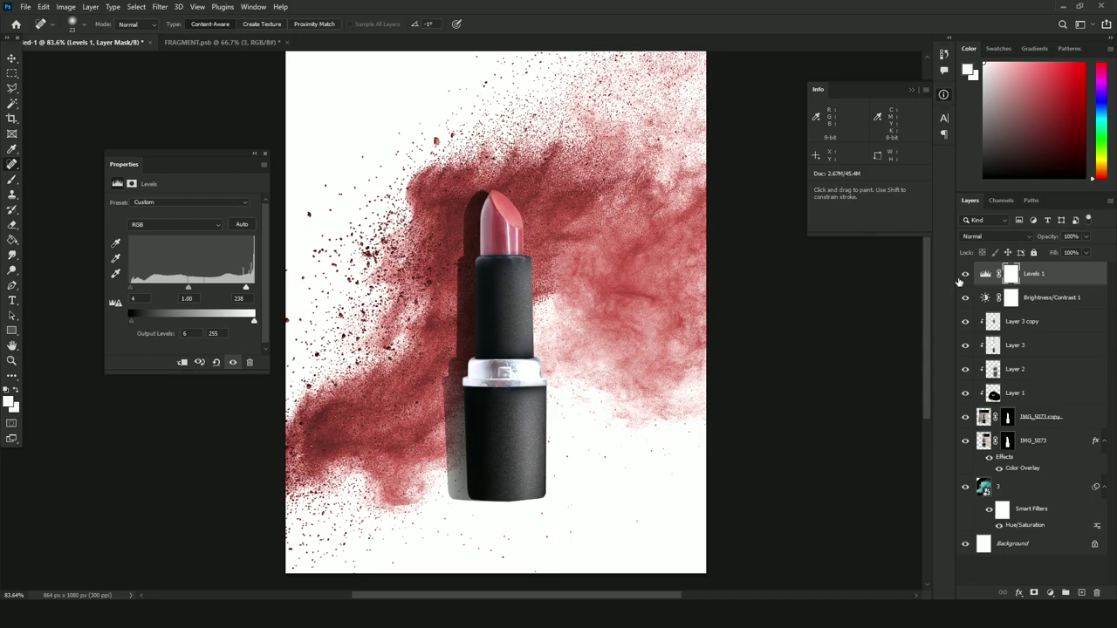
pyautogui.click(12, 361)
pyautogui.rightClick(552, 230)
pyautogui.click(566, 236)
pyautogui.click(497, 251)
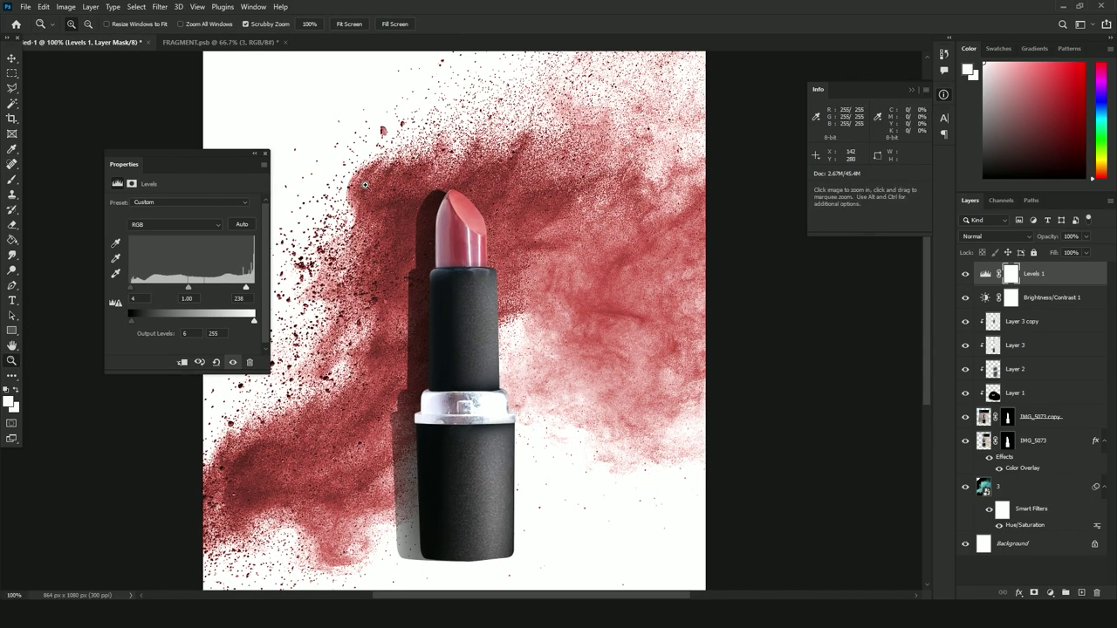
pyautogui.rightClick(363, 184)
pyautogui.click(377, 191)
pyautogui.moveTo(149, 160); pyautogui.dragTo(102, 152)
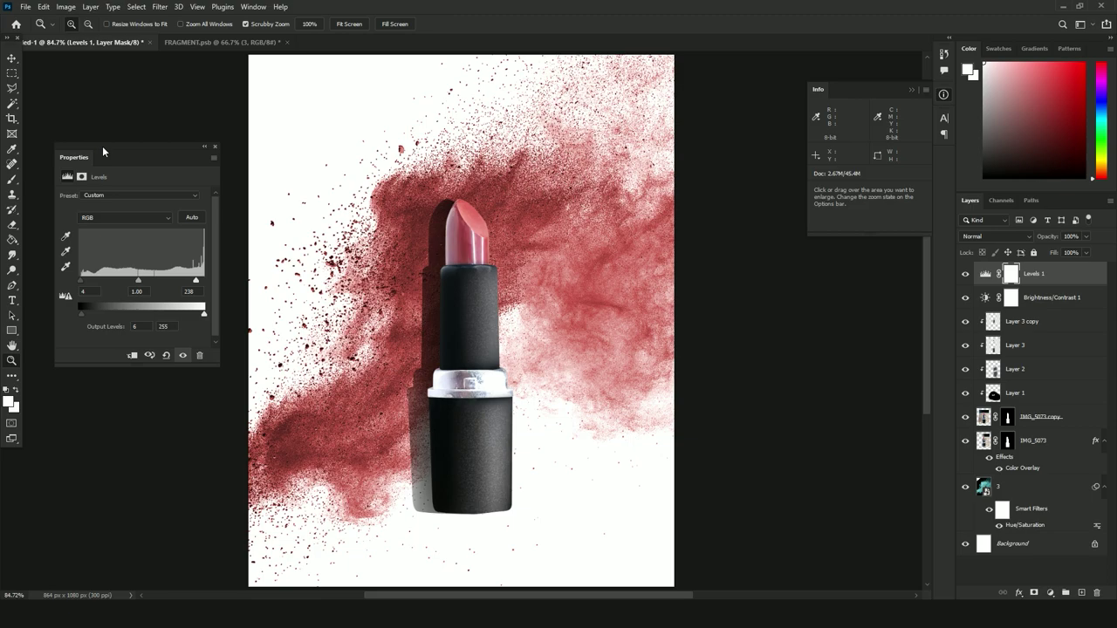